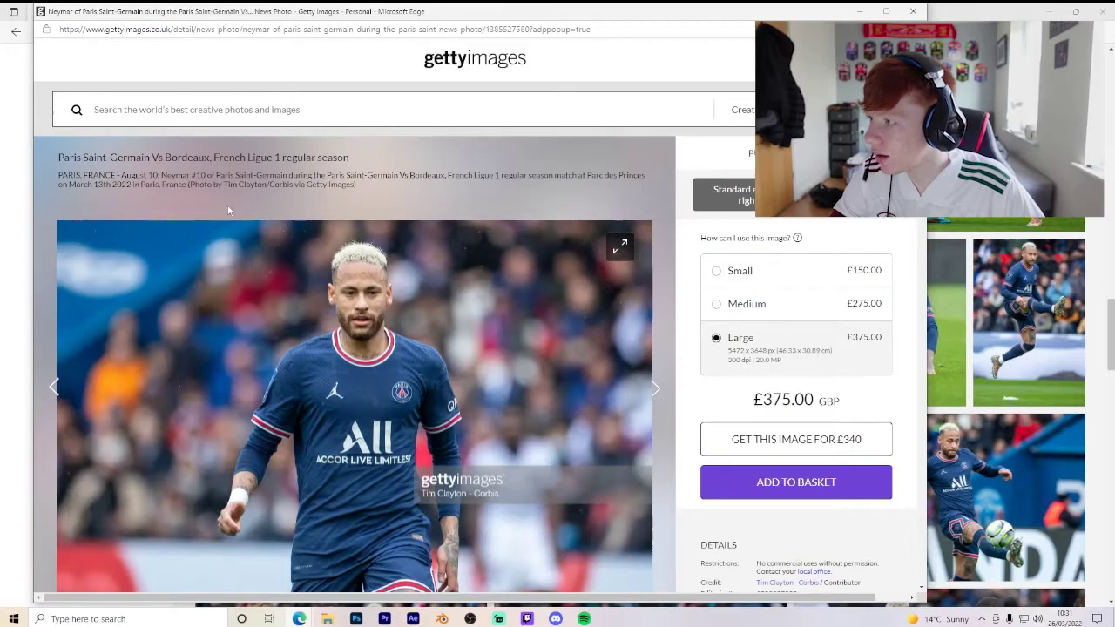
{"action": "key", "text": "Return"}
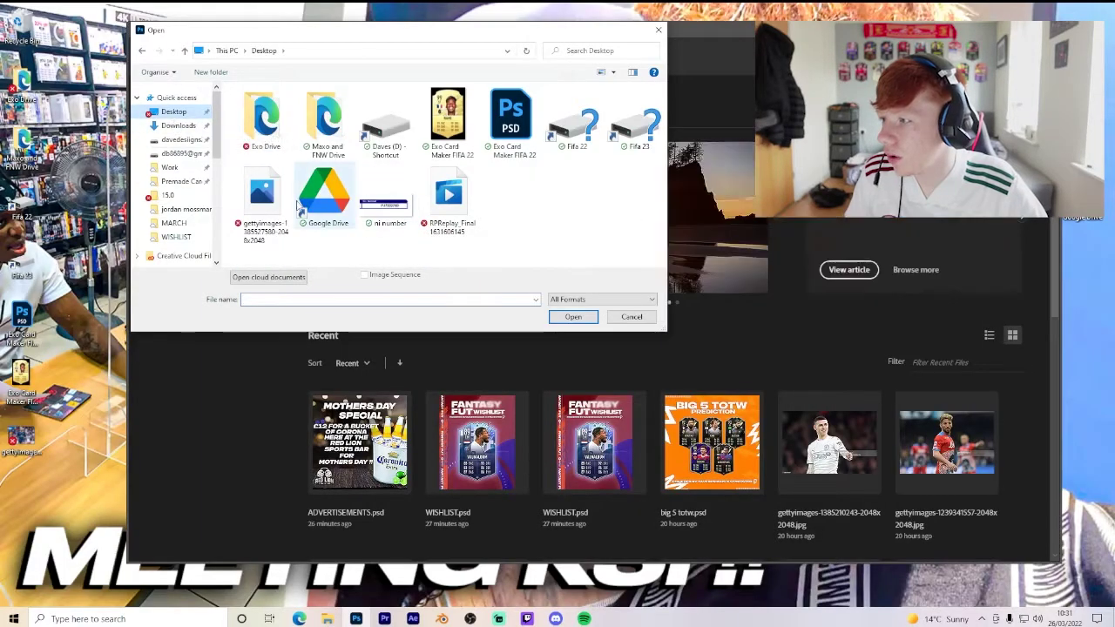
{"action": "left_click", "coordinate": [263, 199]}
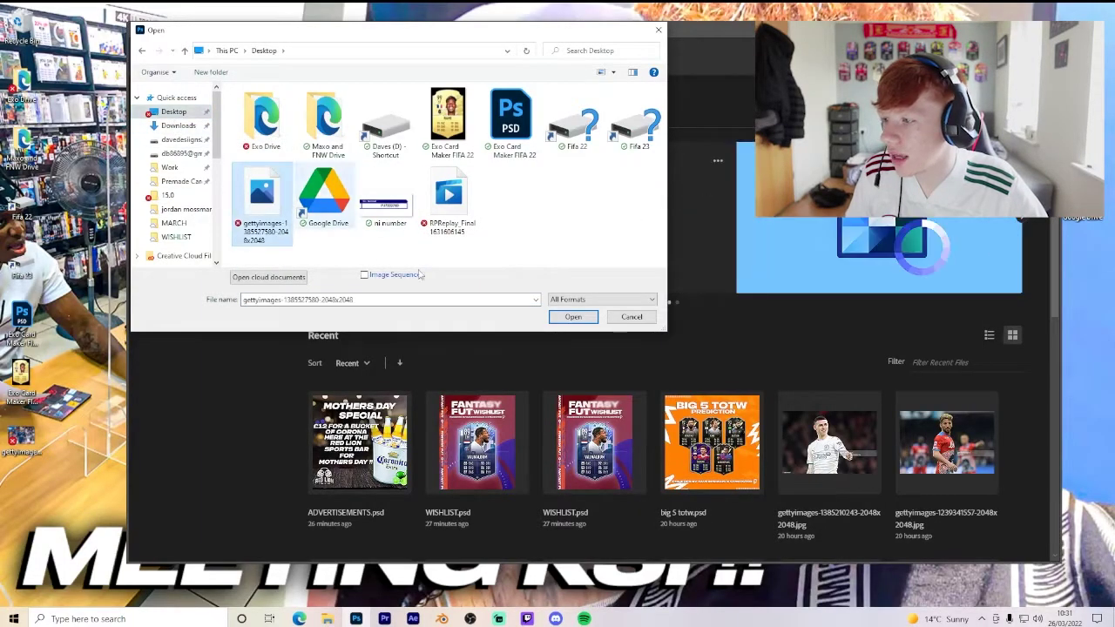
{"action": "left_click", "coordinate": [573, 316]}
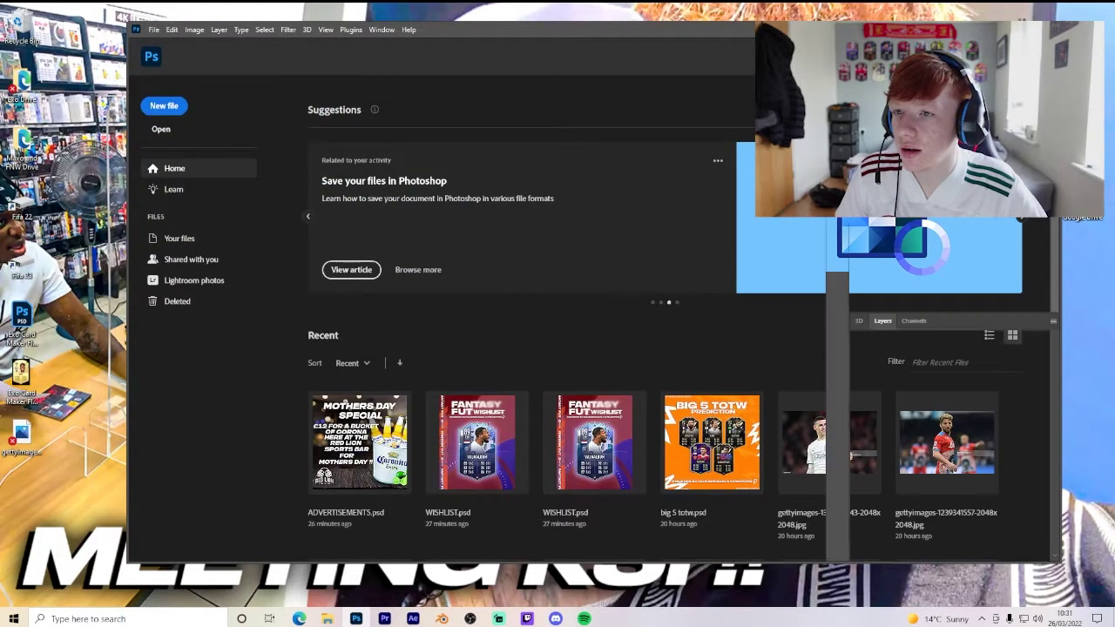
{"action": "key", "text": "super+Up"}
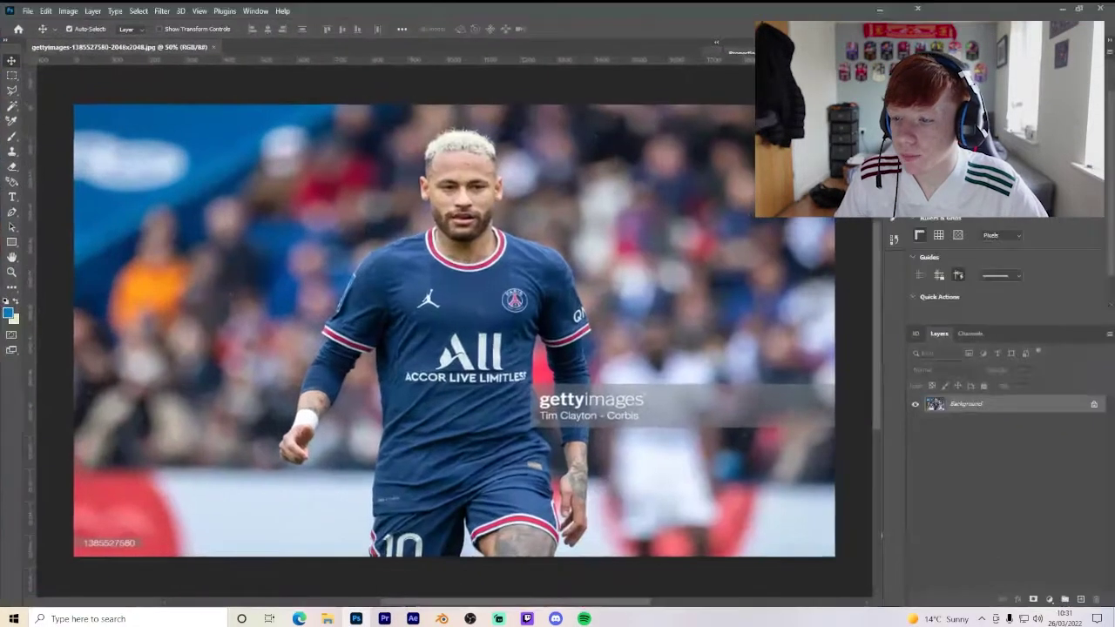
- Unlock the background layer and remove the crowd behind the player with the Remove Background quick action
{"action": "left_click", "coordinate": [1094, 407]}
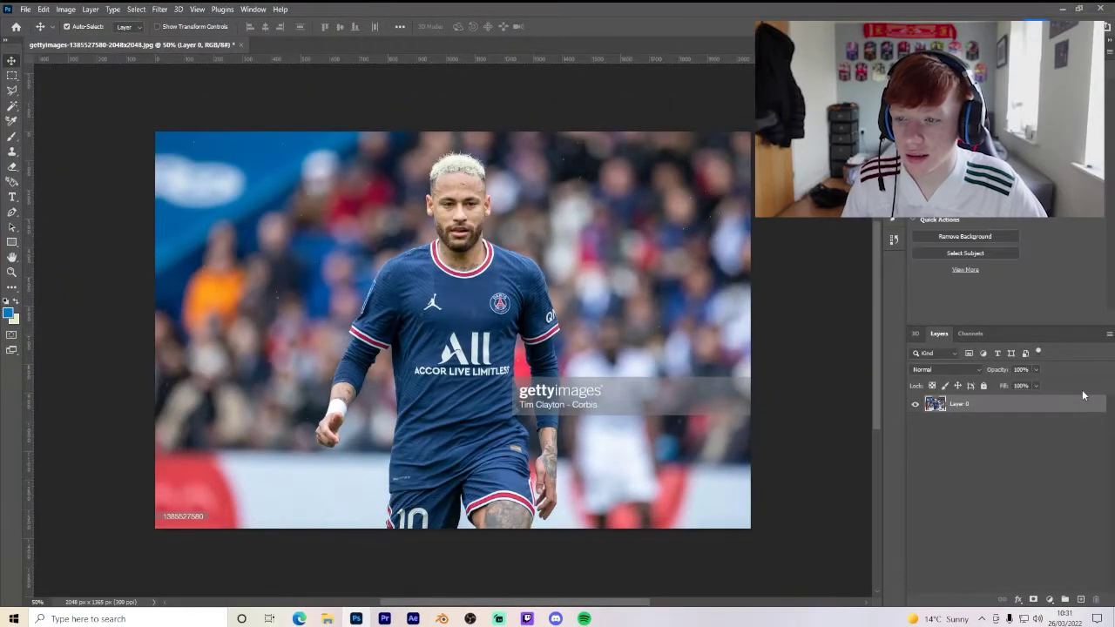
{"action": "left_click", "coordinate": [978, 232]}
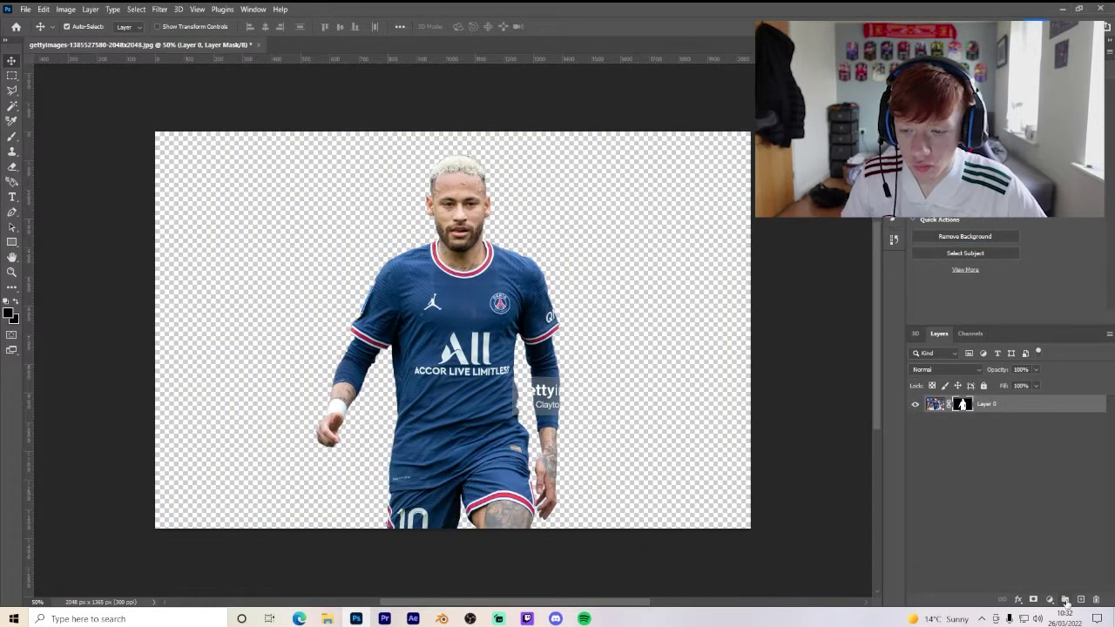
- Put the masked player layer into a new group and merge the group into a single layer
{"action": "left_click", "coordinate": [1065, 600]}
{"action": "left_click_drag", "start_coordinate": [986, 425], "coordinate": [982, 405]}
{"action": "right_click", "coordinate": [982, 404]}
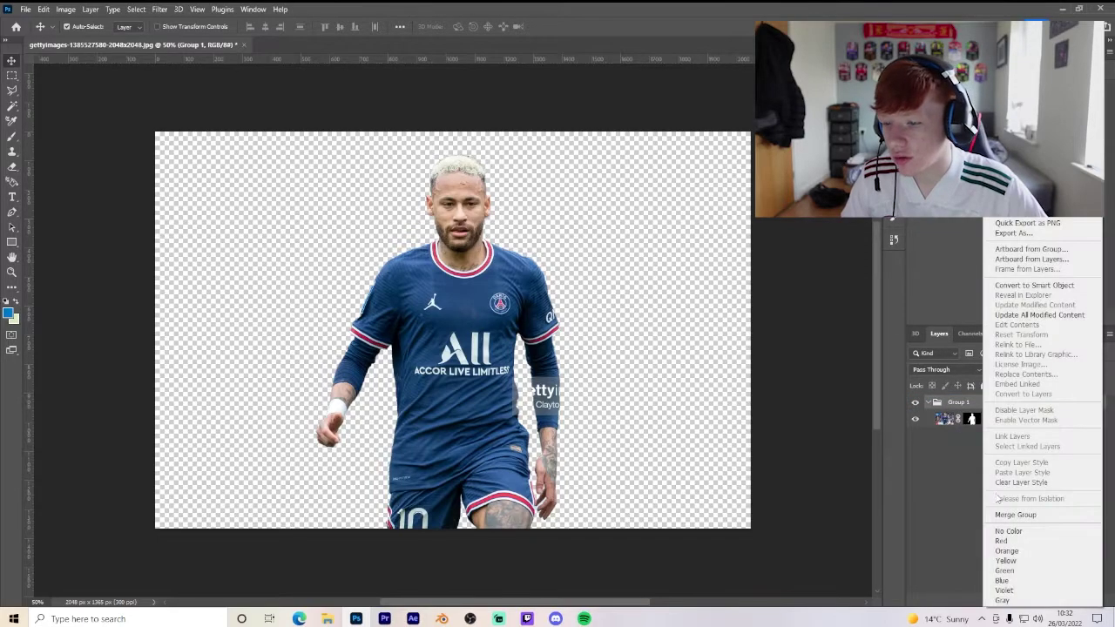
{"action": "left_click", "coordinate": [1011, 518]}
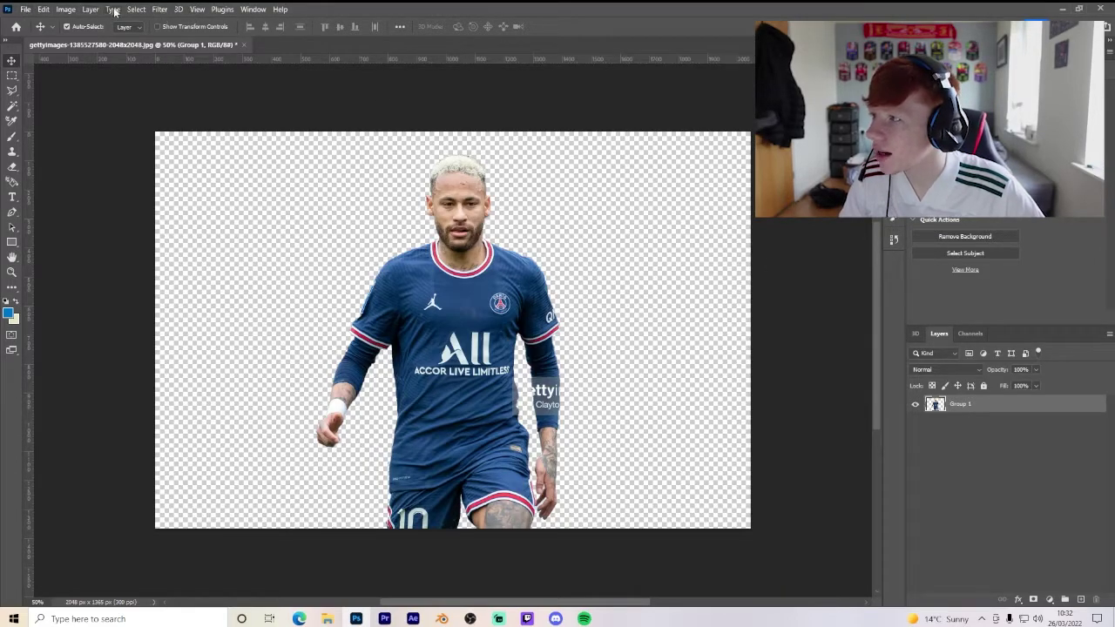
- Open the merged player cut-out in the Camera Raw Filter and collapse the Basic adjustments
{"action": "left_click", "coordinate": [160, 10]}
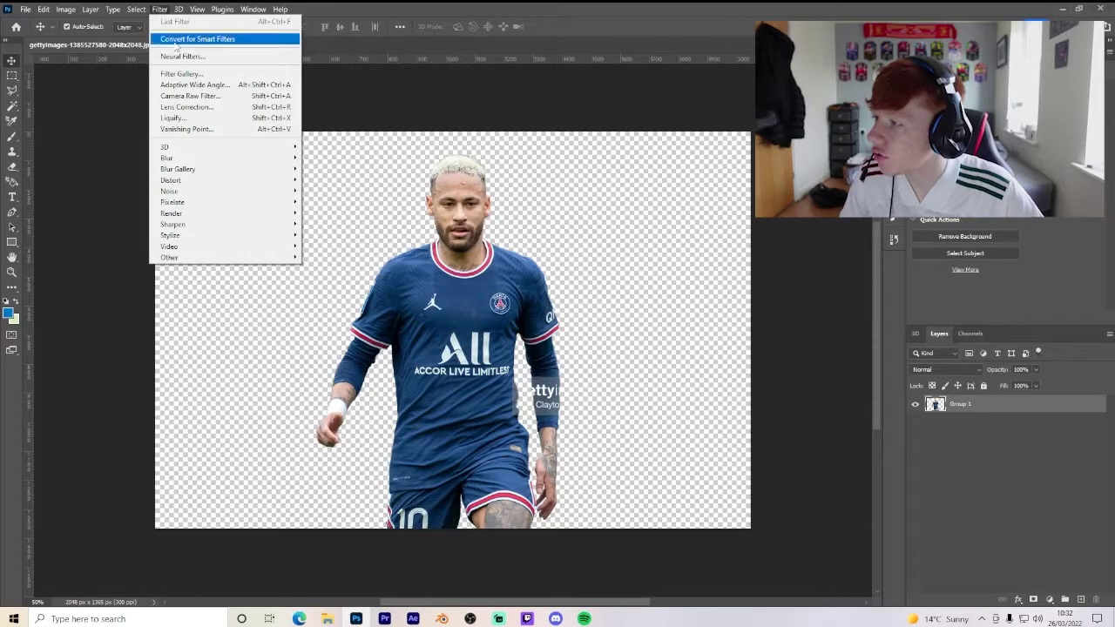
{"action": "left_click", "coordinate": [178, 100]}
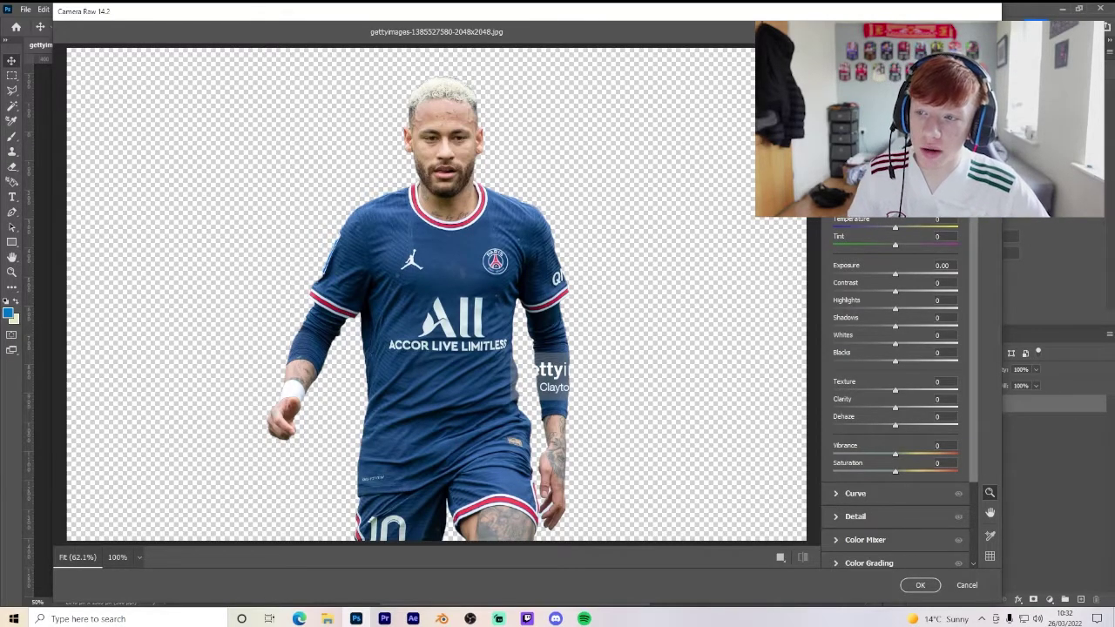
{"action": "left_click", "coordinate": [835, 218]}
{"action": "left_click", "coordinate": [834, 218]}
{"action": "left_click", "coordinate": [835, 218]}
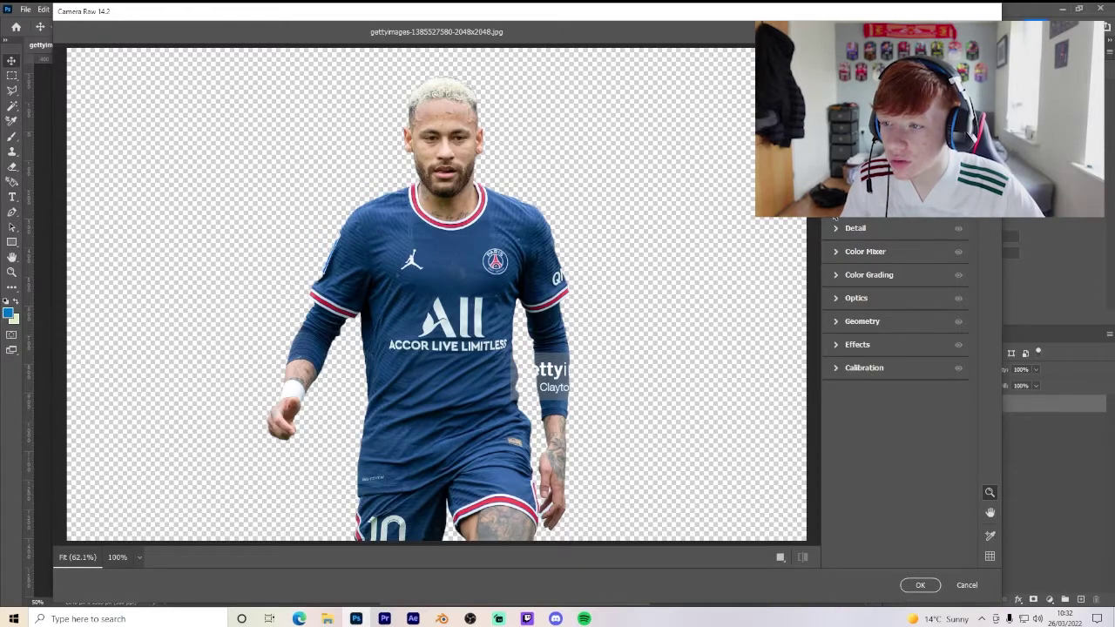
- Try lowering the Lights and reshaping the tone curve in the Curve adjustments, and close that section
{"action": "left_click", "coordinate": [837, 204]}
{"action": "left_click_drag", "start_coordinate": [895, 418], "coordinate": [872, 417]}
{"action": "mouse_move", "coordinate": [884, 326]}
{"action": "left_mouse_down"}
{"action": "mouse_move", "coordinate": [901, 299]}
{"action": "mouse_move", "coordinate": [879, 321]}
{"action": "left_mouse_up"}
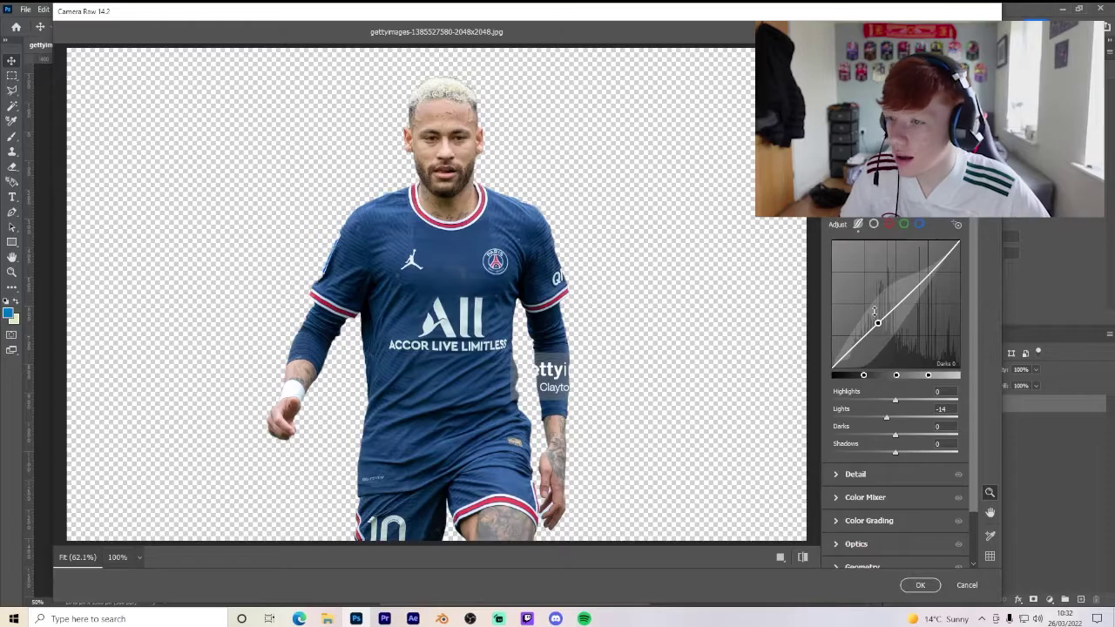
{"action": "left_click", "coordinate": [836, 204]}
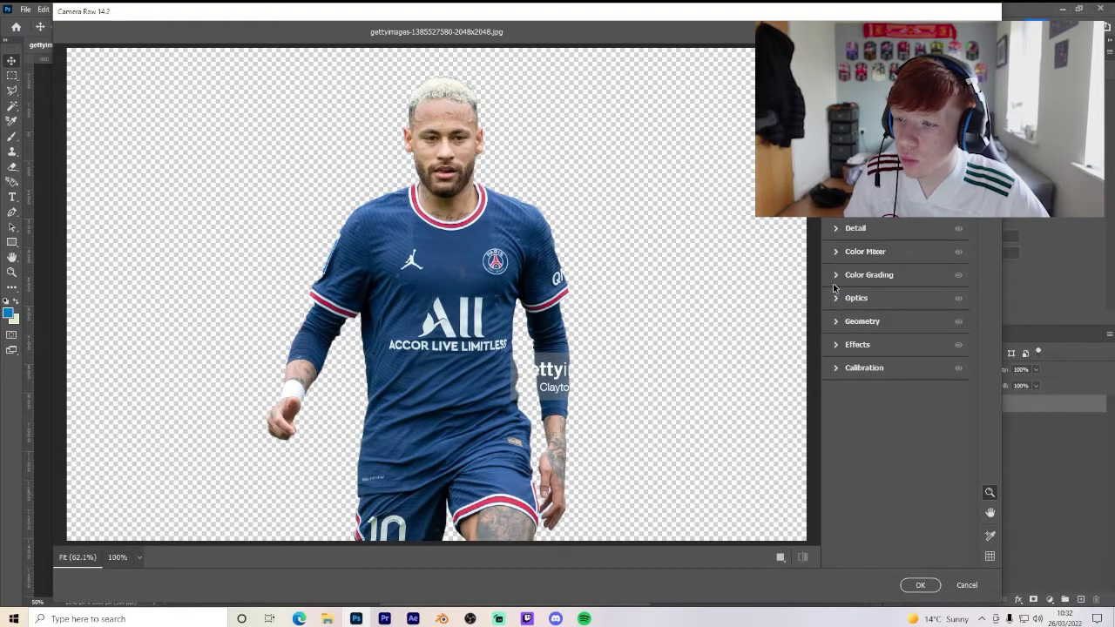
- Try the automatic Upright correction in the Geometry adjustments
{"action": "left_click", "coordinate": [837, 323]}
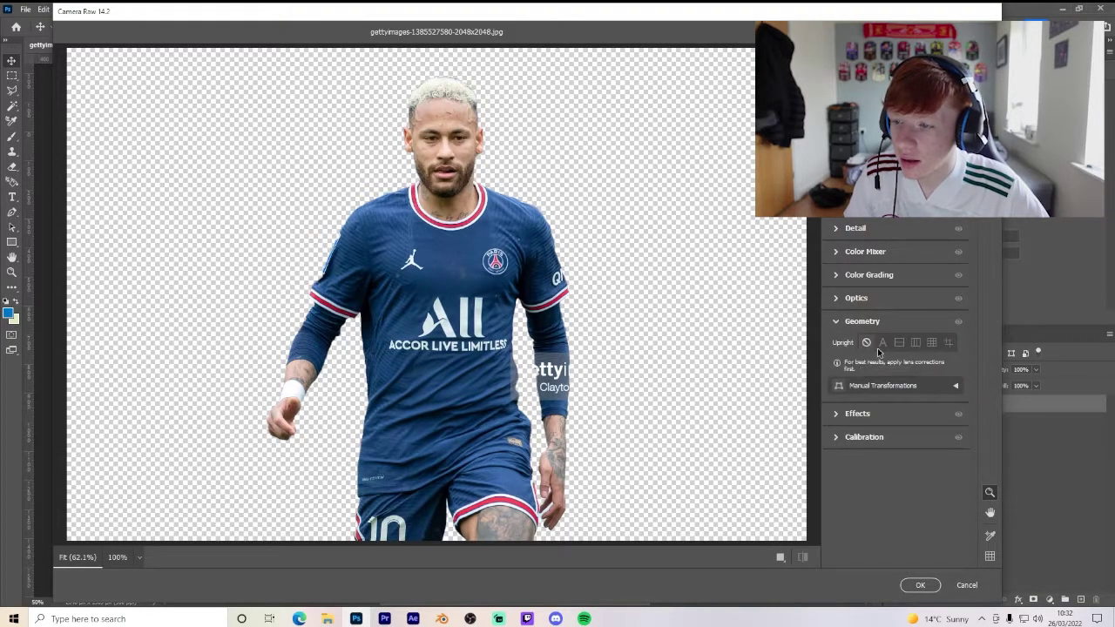
{"action": "left_click", "coordinate": [889, 345]}
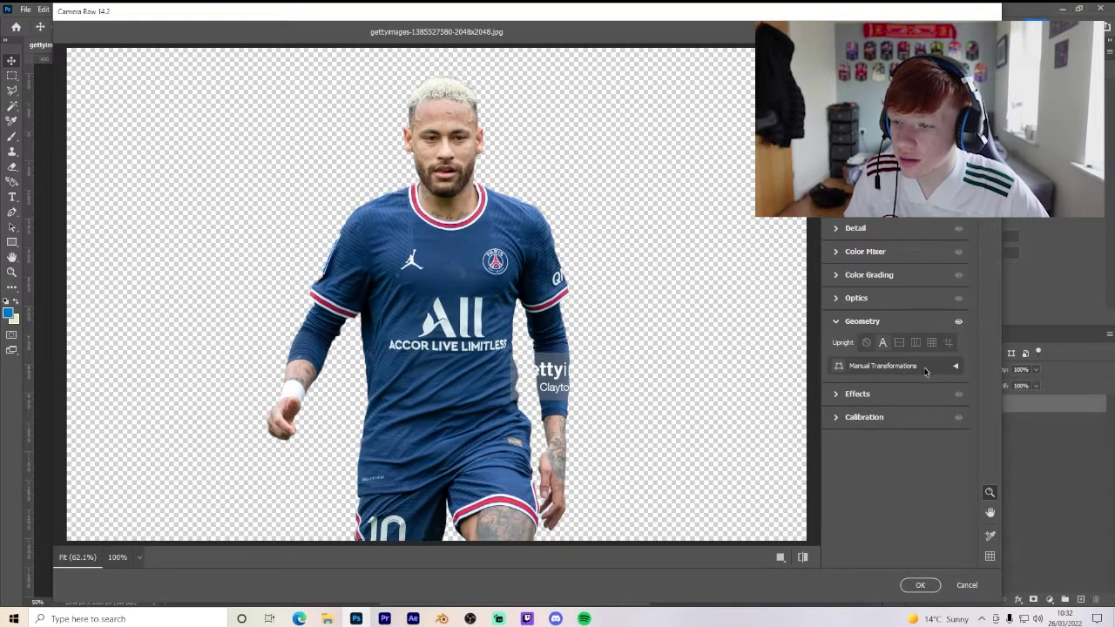
{"action": "left_click", "coordinate": [838, 322]}
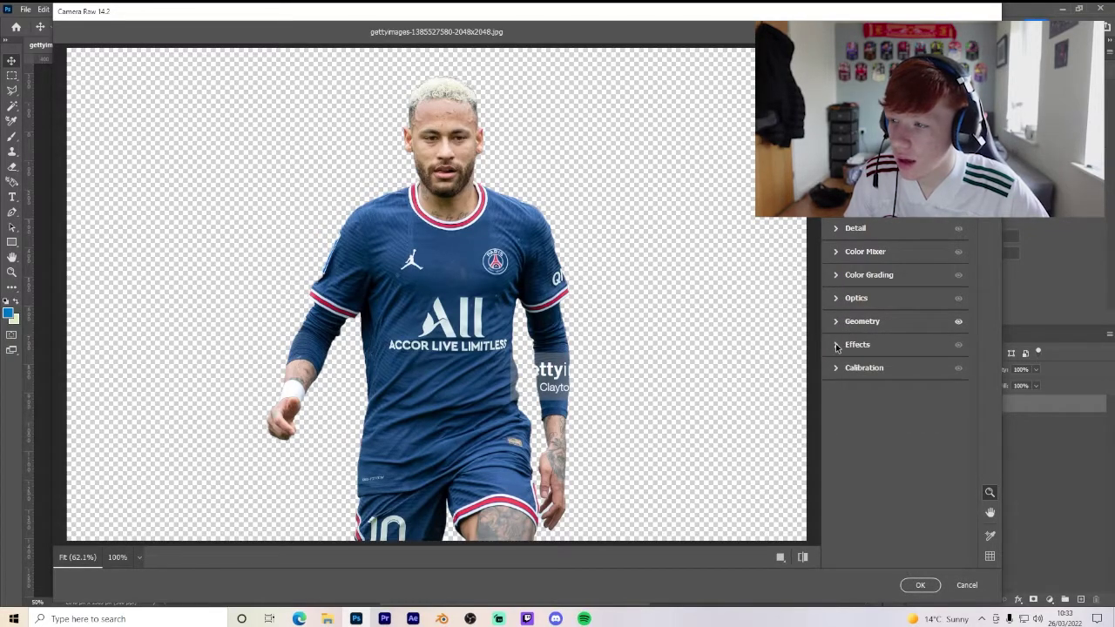
- Try Grain 83 and Vignetting -46 in the Effects adjustments, and reset both
{"action": "left_click", "coordinate": [836, 345]}
{"action": "left_click_drag", "start_coordinate": [875, 372], "coordinate": [867, 400]}
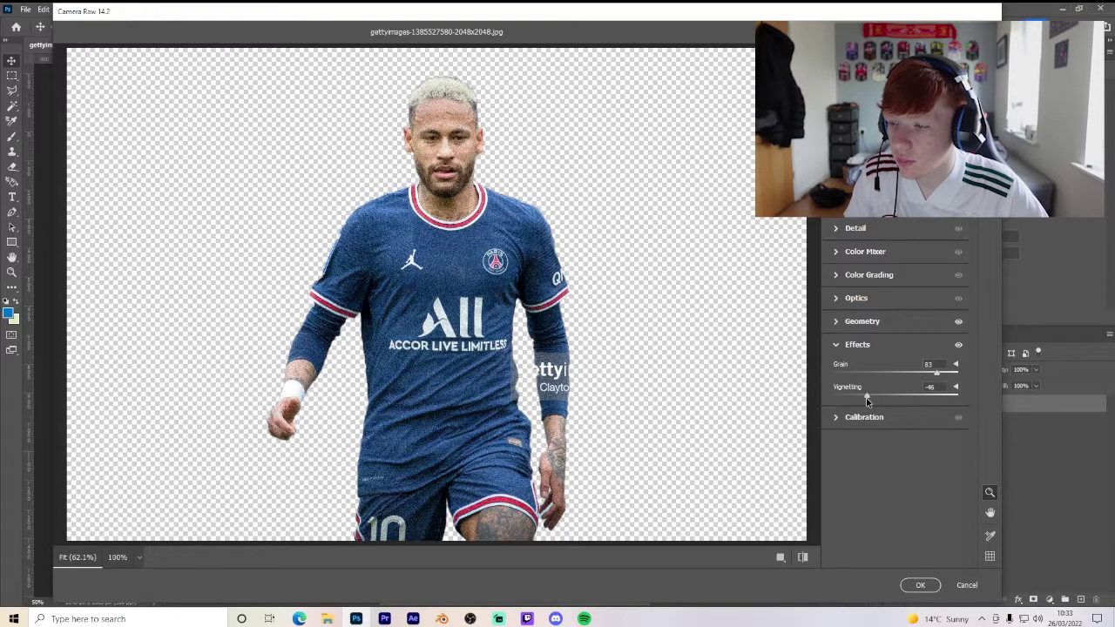
{"action": "double_click", "coordinate": [840, 346]}
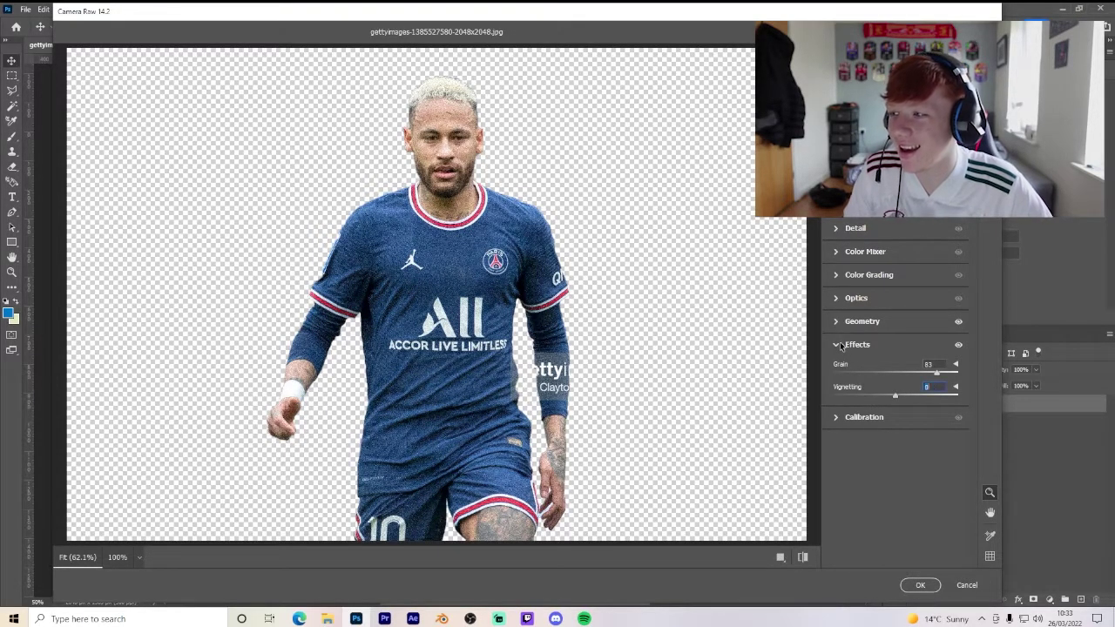
{"action": "left_click", "coordinate": [837, 346]}
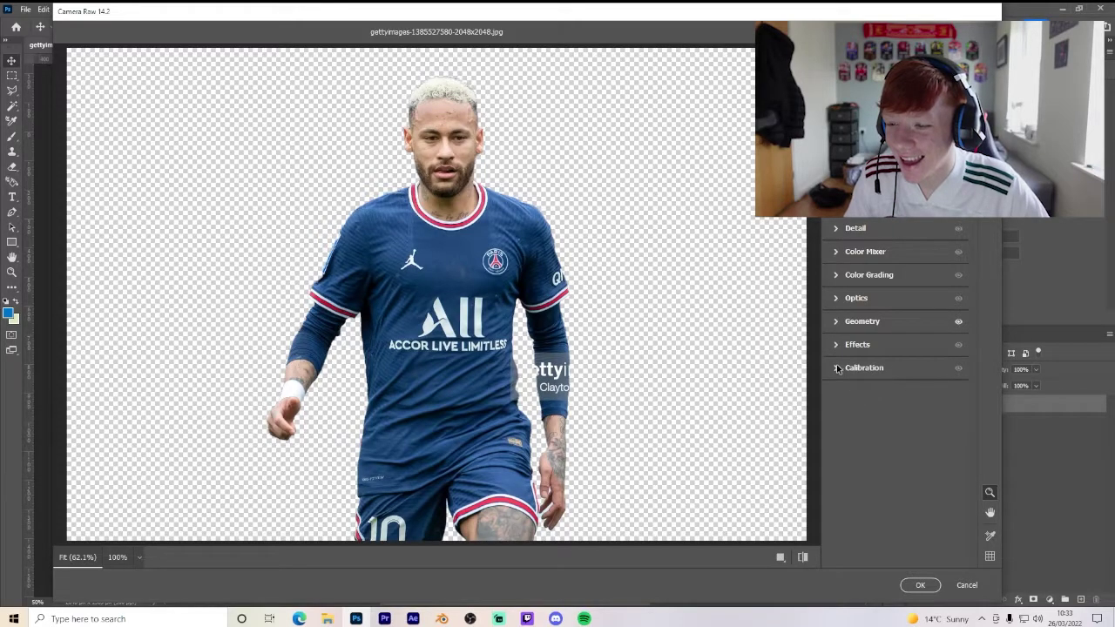
- Try Calibration with Red Primary hue -58 and saturation +29, Green Primary hue and saturation +32, and much lower Blue Primary values
{"action": "left_click", "coordinate": [837, 369]}
{"action": "left_click_drag", "start_coordinate": [892, 434], "coordinate": [913, 453]}
{"action": "left_click", "coordinate": [915, 505]}
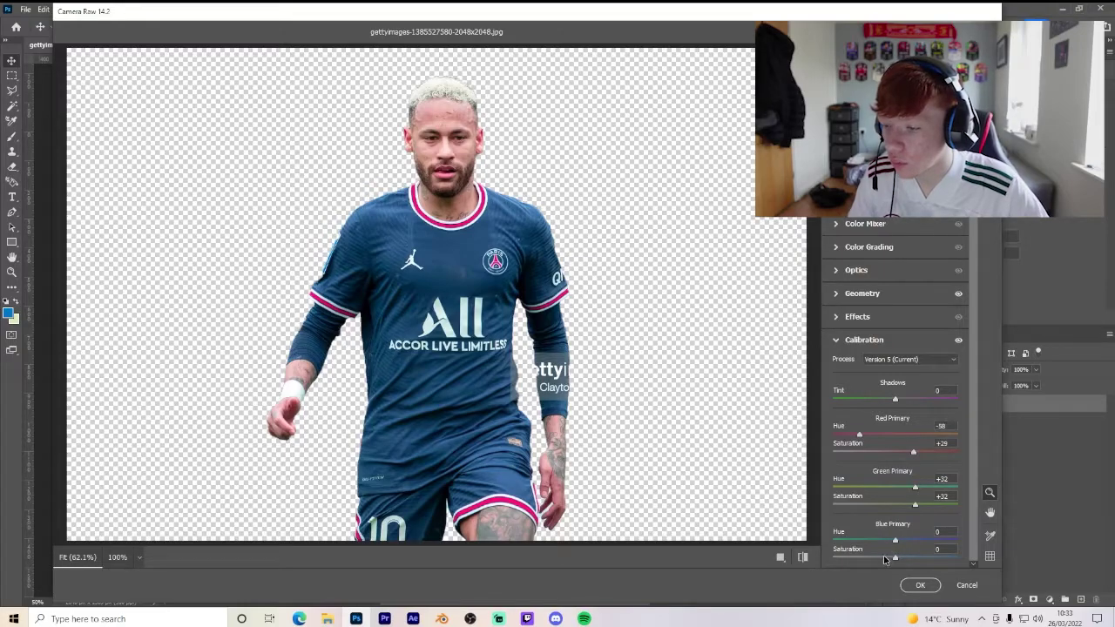
{"action": "left_click_drag", "start_coordinate": [884, 560], "coordinate": [777, 562]}
{"action": "left_click_drag", "start_coordinate": [895, 541], "coordinate": [751, 533]}
- Undo the Calibration changes and close that section
{"action": "key", "text": "ctrl+z"}
{"action": "key", "text": "ctrl+z"}
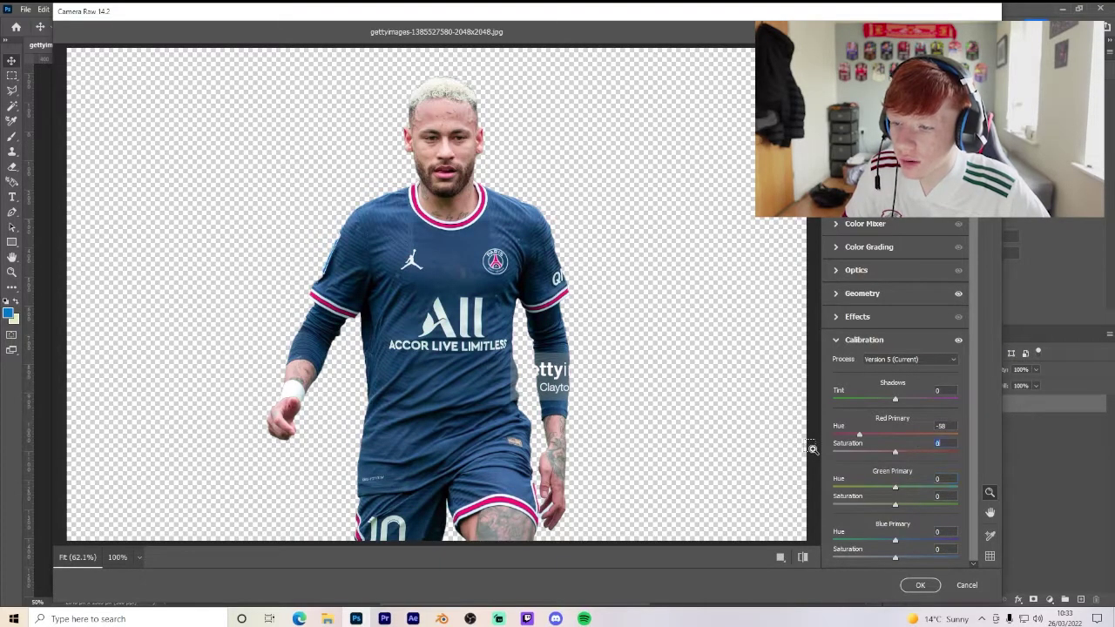
{"action": "left_click", "coordinate": [852, 344]}
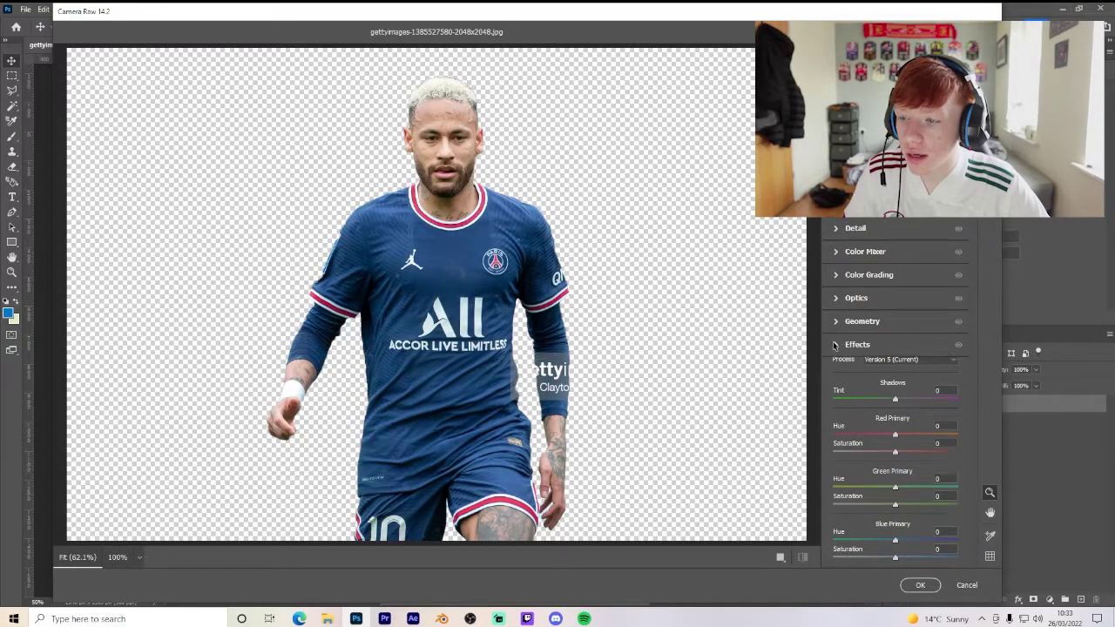
- Try Temperature at -64 and +73 and a strong Tint shift in the Basic adjustments, and reset both
{"action": "scroll", "coordinate": [888, 256], "scroll_direction": "up", "scroll_amount": 3}
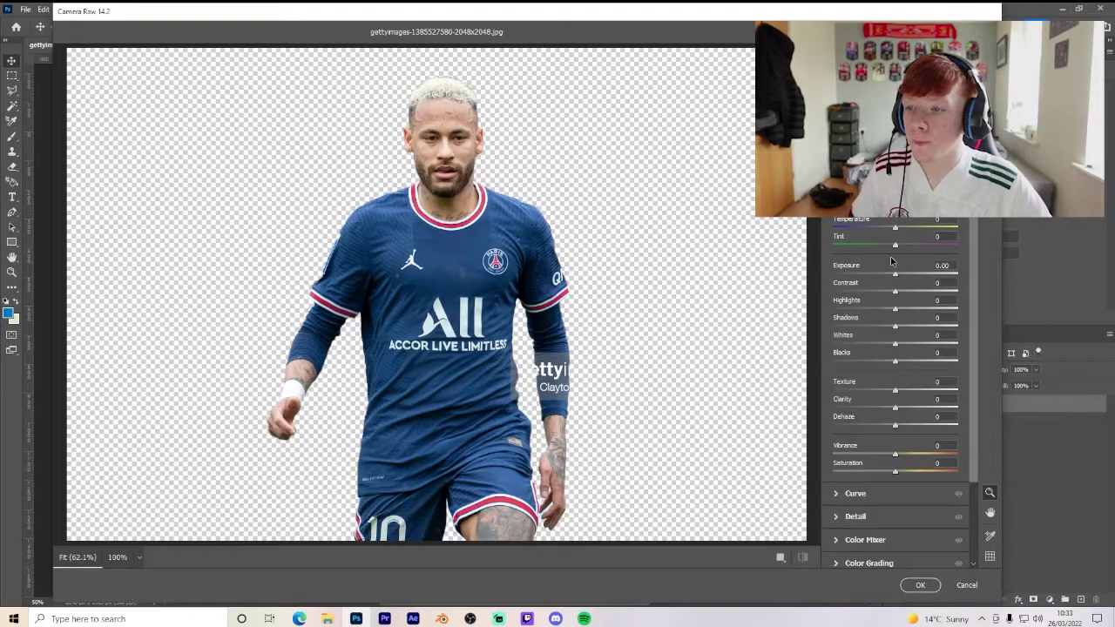
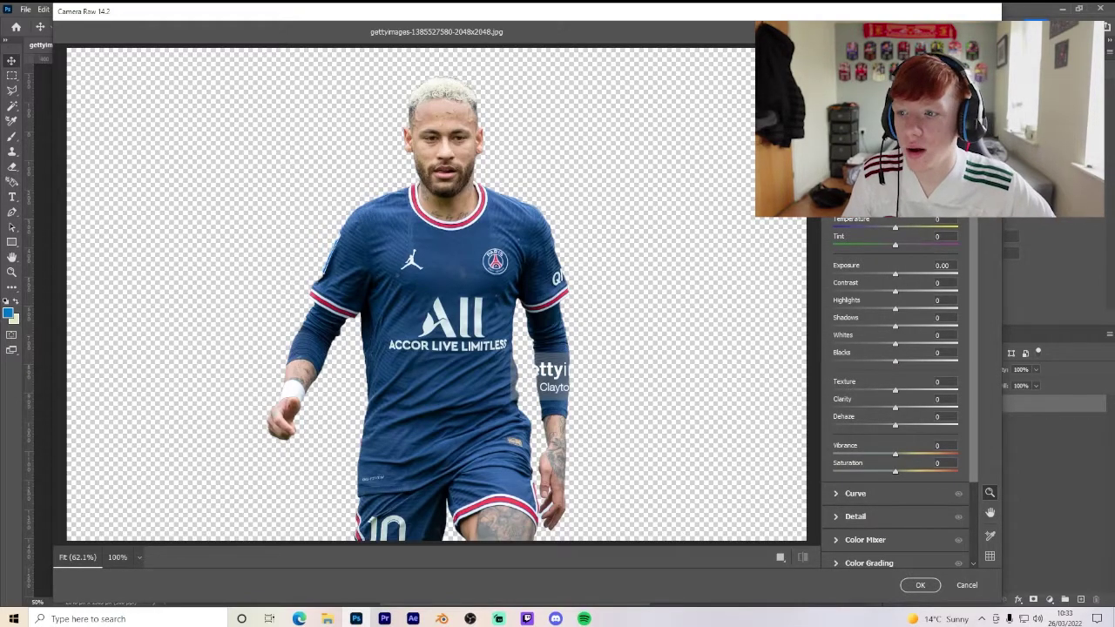
{"action": "scroll", "coordinate": [897, 392], "scroll_direction": "down", "scroll_amount": 5}
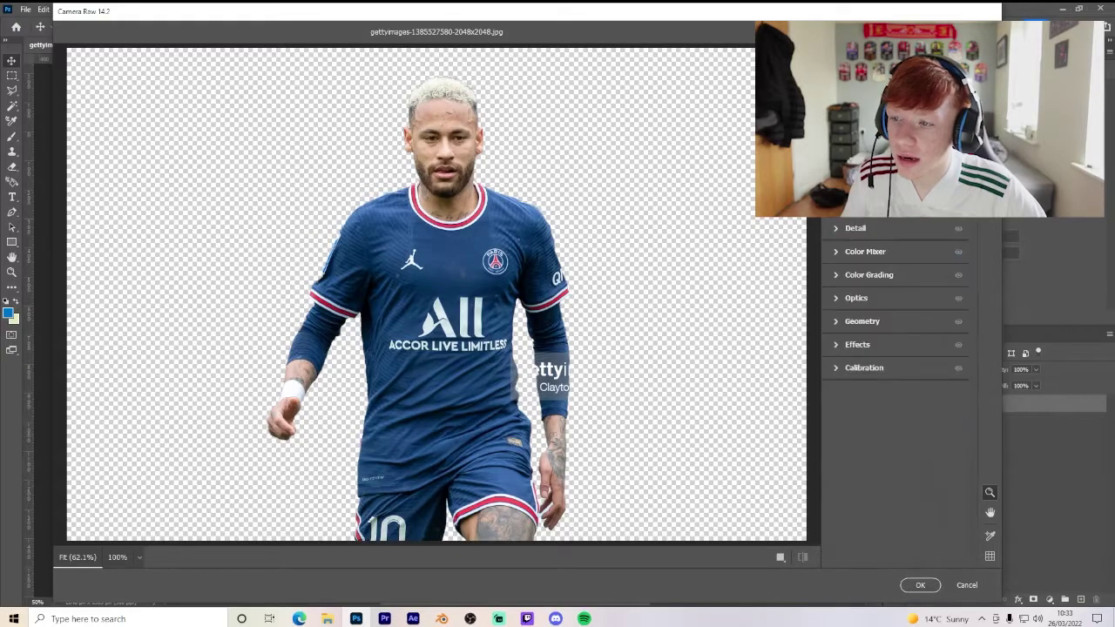
{"action": "scroll", "coordinate": [897, 366], "scroll_direction": "up", "scroll_amount": 5}
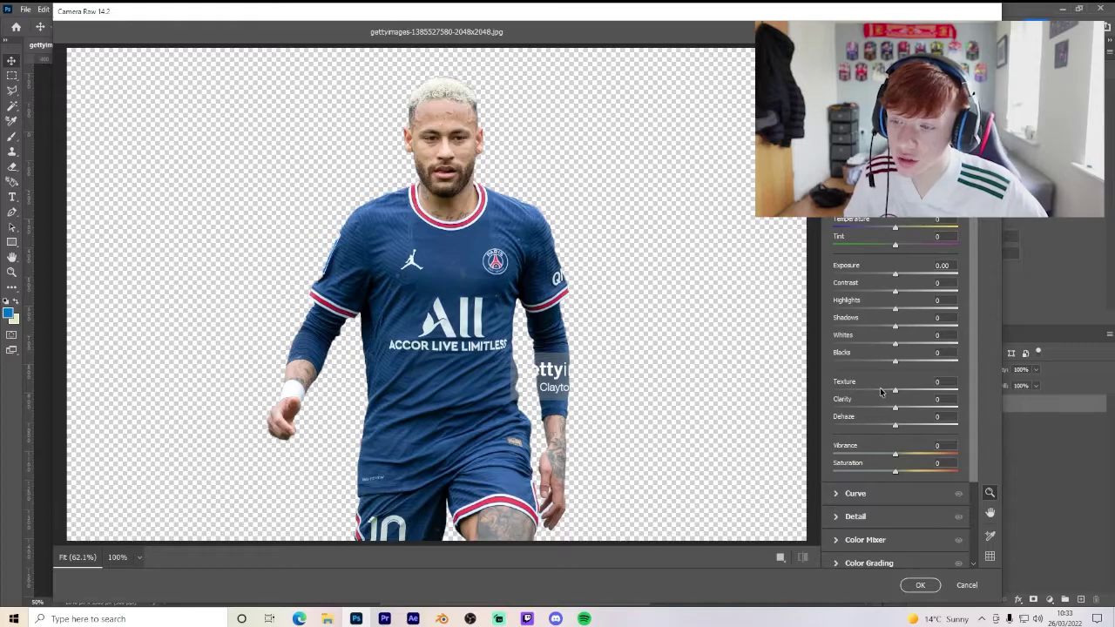
{"action": "left_click_drag", "start_coordinate": [895, 227], "coordinate": [855, 227]}
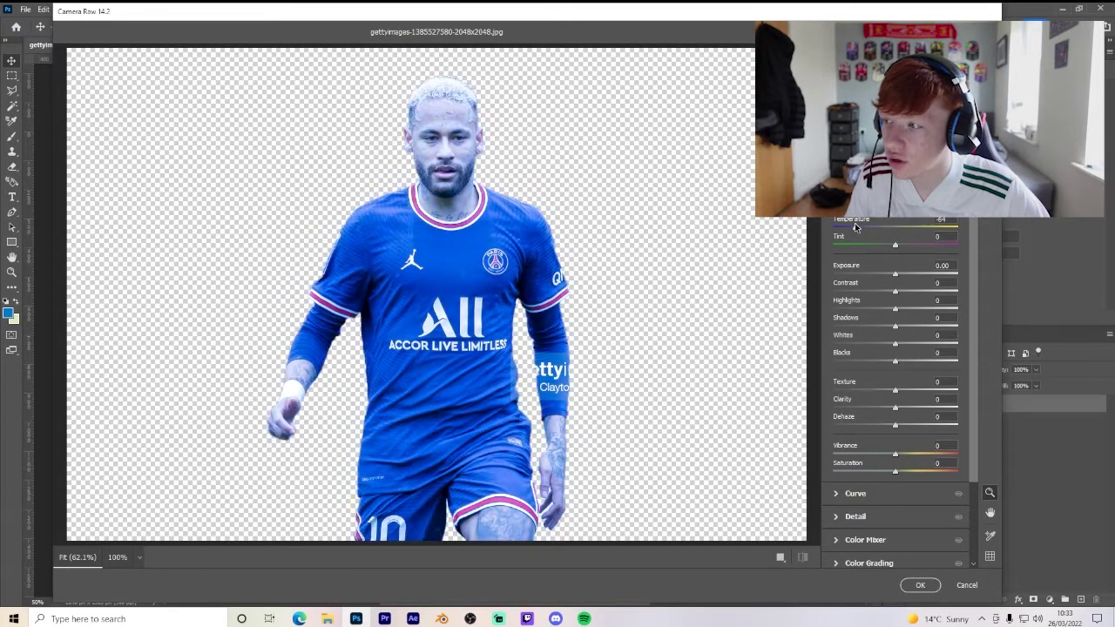
{"action": "double_click", "coordinate": [854, 227]}
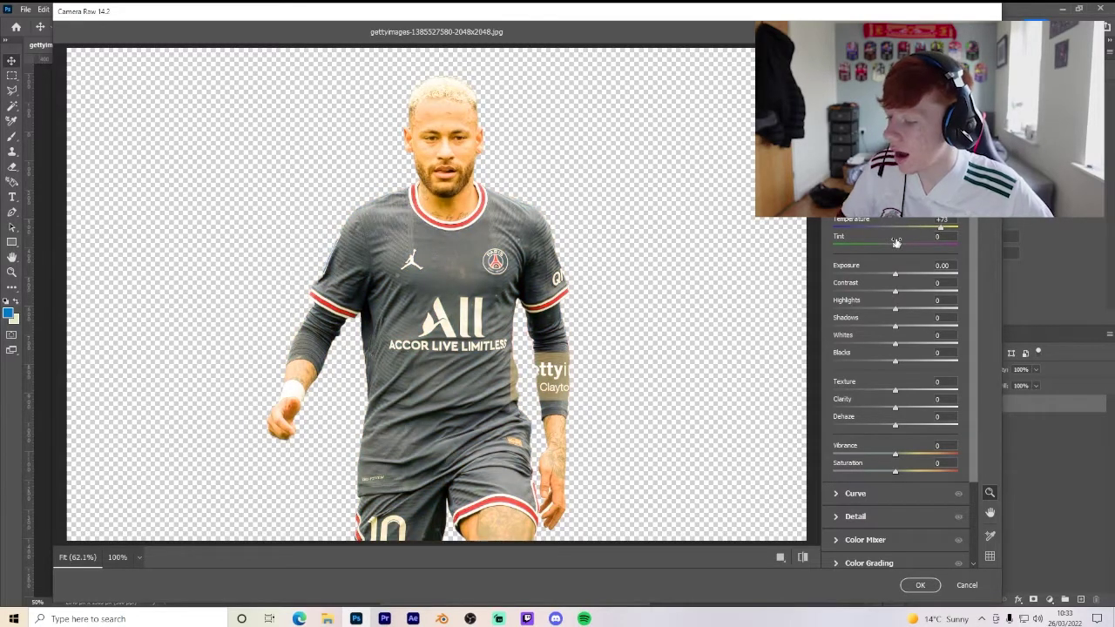
{"action": "left_click_drag", "start_coordinate": [877, 247], "coordinate": [953, 263]}
{"action": "double_click", "coordinate": [952, 245]}
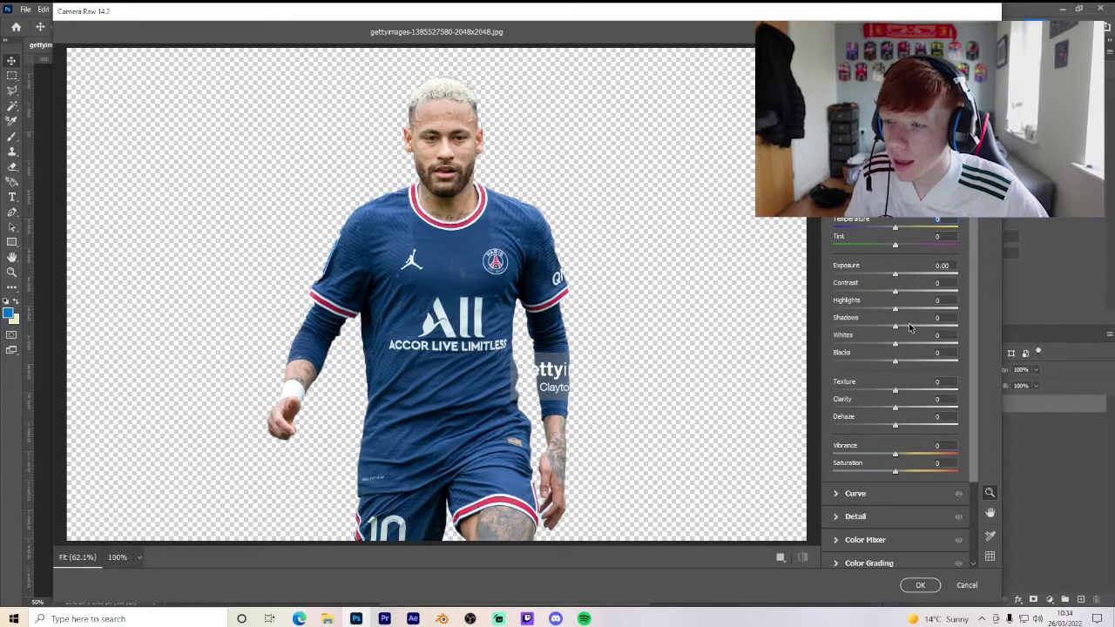
- Try raising Shadows to +100, and set it back to 0
{"action": "left_click_drag", "start_coordinate": [903, 330], "coordinate": [1011, 339]}
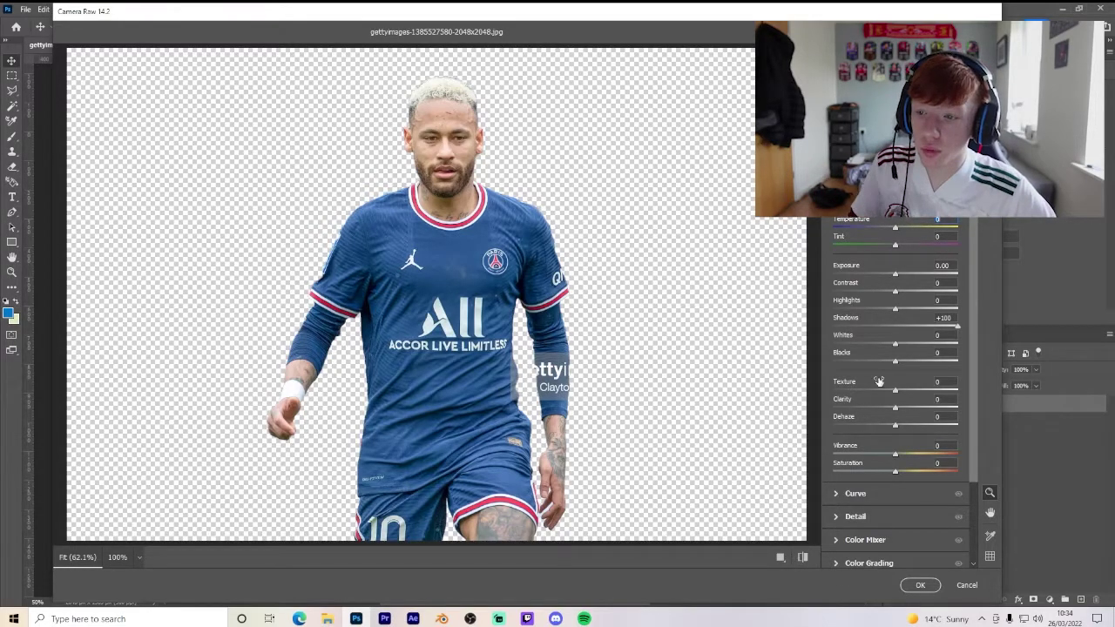
{"action": "left_click", "coordinate": [954, 318]}
{"action": "type", "text": "0"}
{"action": "key", "text": "Return"}
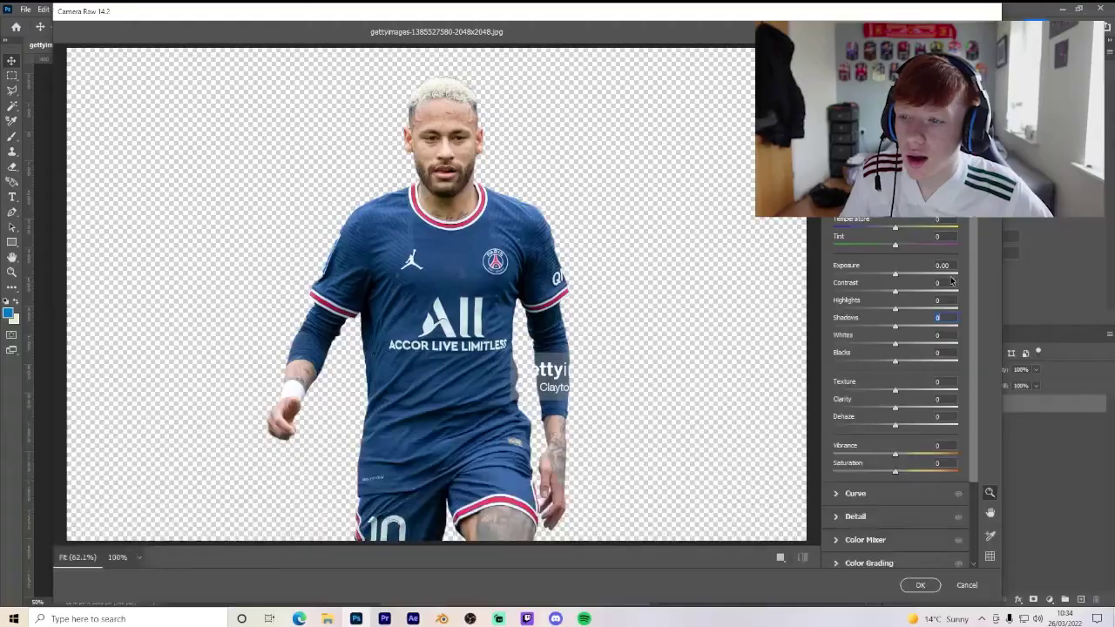
- Try Exposure at +4.40 and Whites at +87 and far below zero, and reset both
{"action": "left_click", "coordinate": [949, 275]}
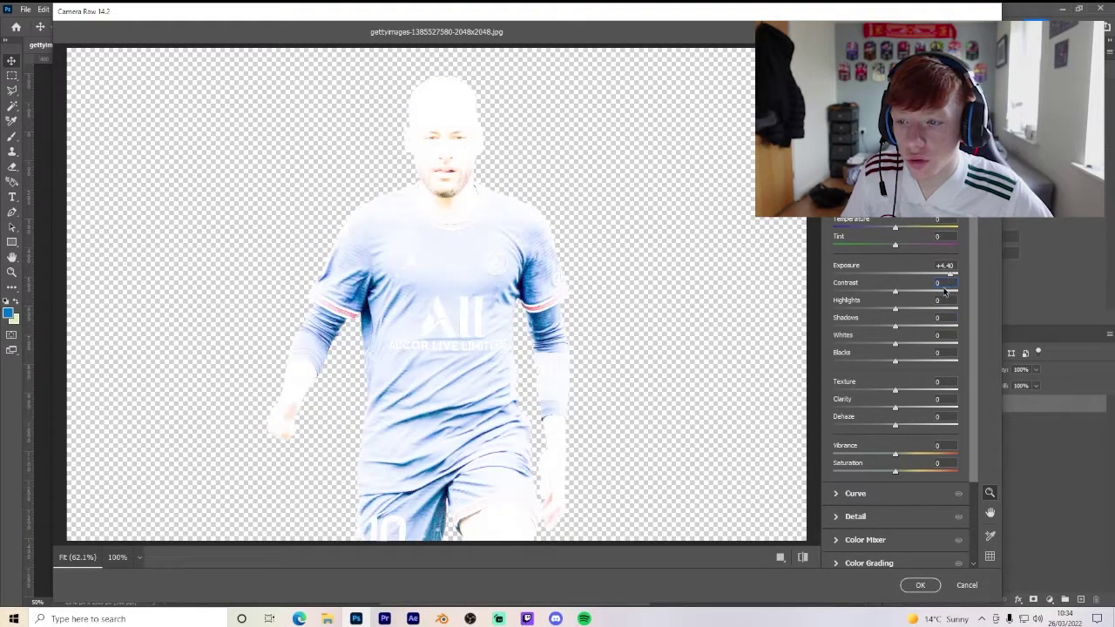
{"action": "double_click", "coordinate": [949, 275]}
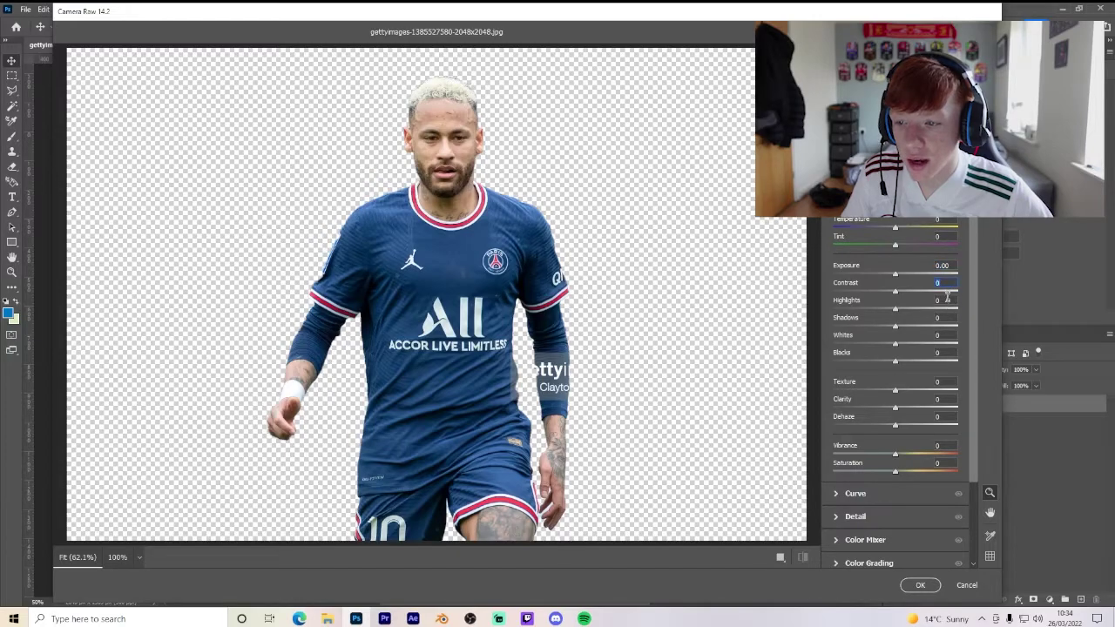
{"action": "left_click", "coordinate": [949, 343]}
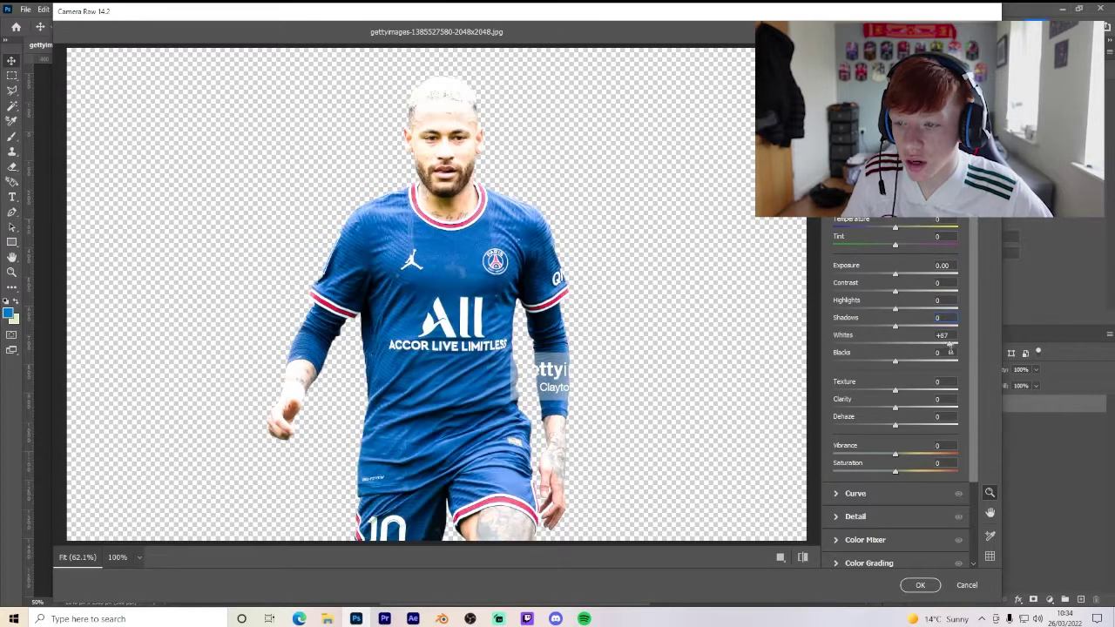
{"action": "double_click", "coordinate": [894, 345]}
{"action": "left_click_drag", "start_coordinate": [898, 346], "coordinate": [824, 343]}
{"action": "double_click", "coordinate": [826, 344]}
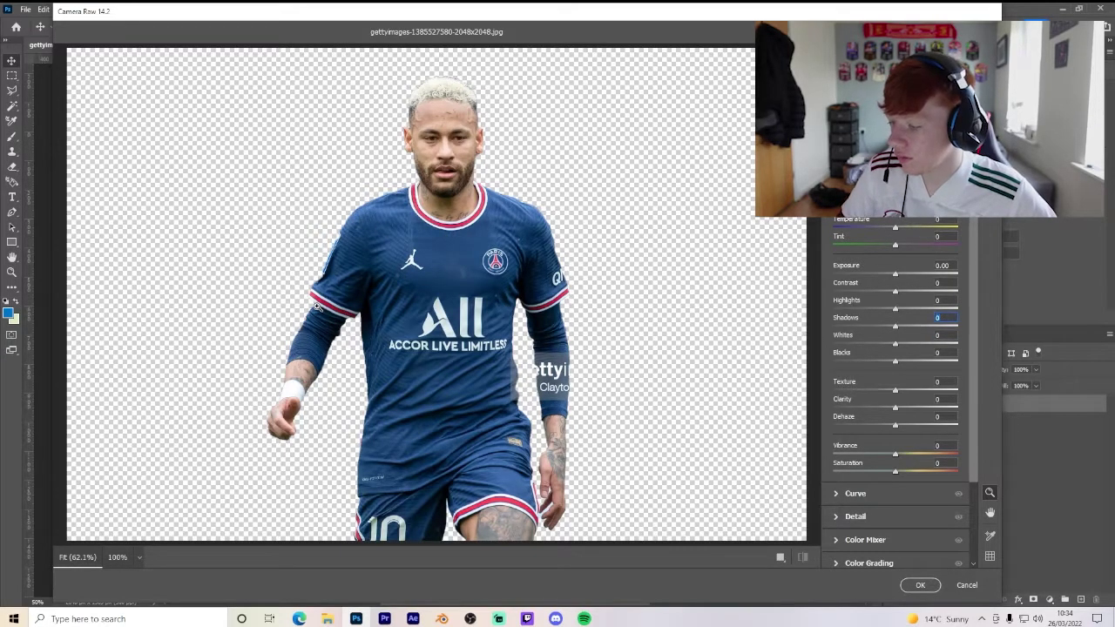
- Try Shadows at 100 and compare the result with the original settings
{"action": "type", "text": "100"}
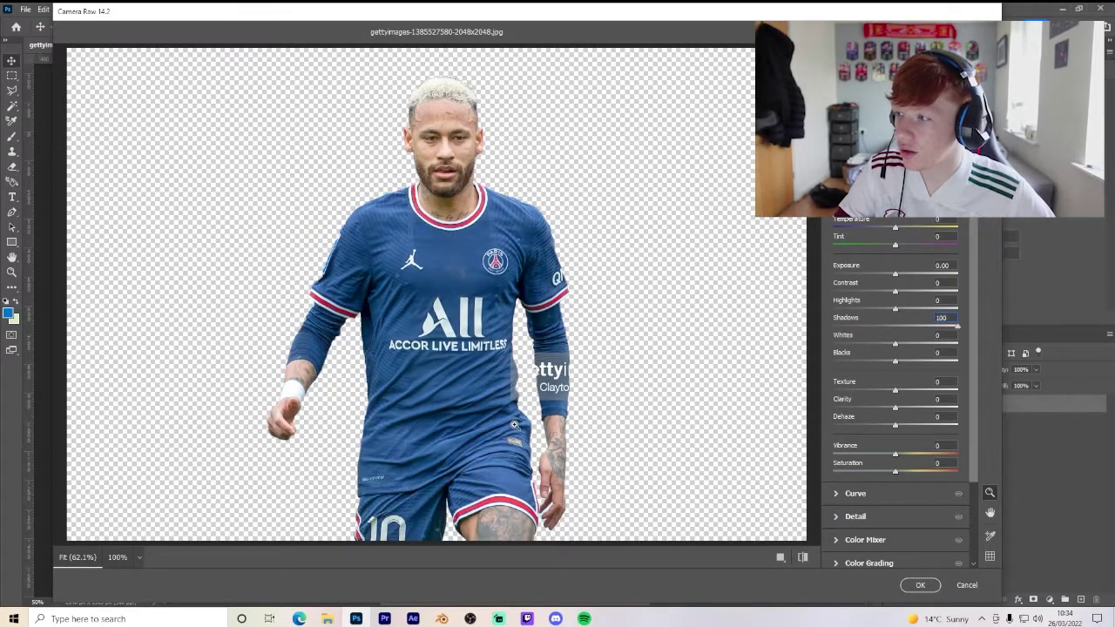
{"action": "left_click", "coordinate": [803, 558]}
{"action": "left_click", "coordinate": [802, 558]}
{"action": "left_click", "coordinate": [802, 558]}
{"action": "left_click", "coordinate": [803, 559]}
- Set Highlights to +35, Shadows to +66, Whites to +28, Blacks to -50, Texture to +100, Clarity to +14 and Dehaze to +16
{"action": "left_click_drag", "start_coordinate": [897, 326], "coordinate": [913, 348]}
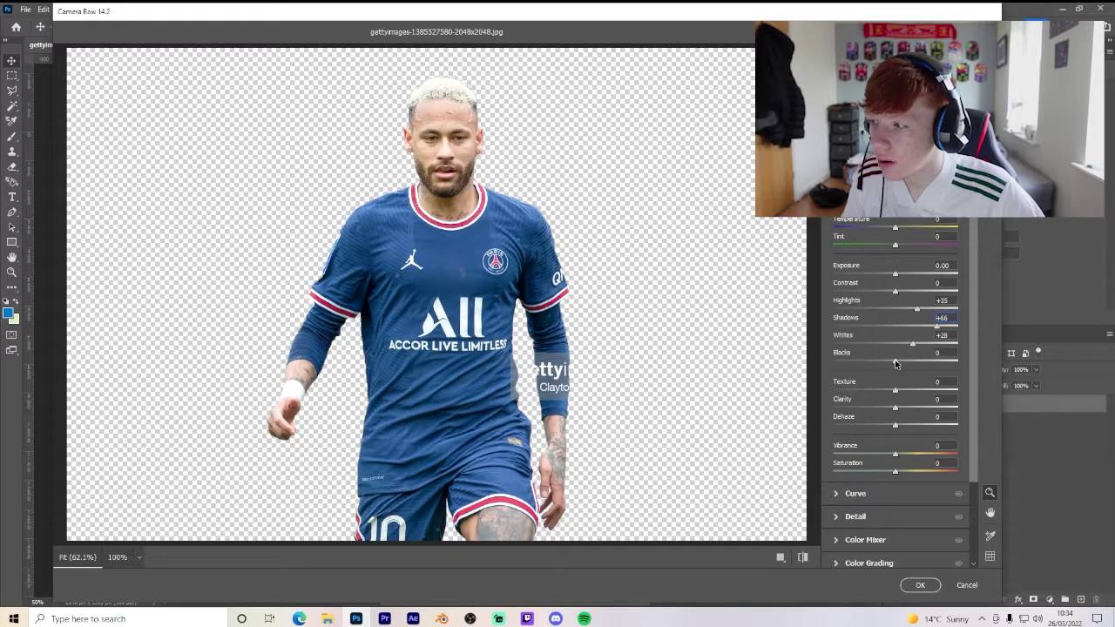
{"action": "left_click_drag", "start_coordinate": [895, 364], "coordinate": [865, 362]}
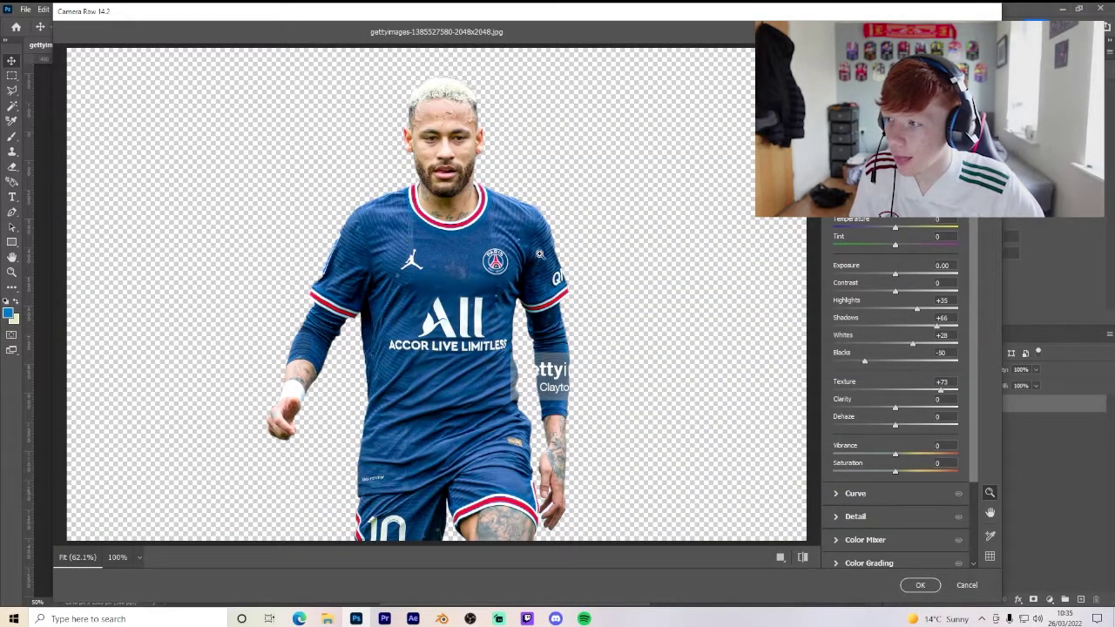
{"action": "left_click_drag", "start_coordinate": [320, 183], "coordinate": [365, 200]}
{"action": "scroll", "coordinate": [531, 234], "scroll_direction": "up", "scroll_amount": 2}
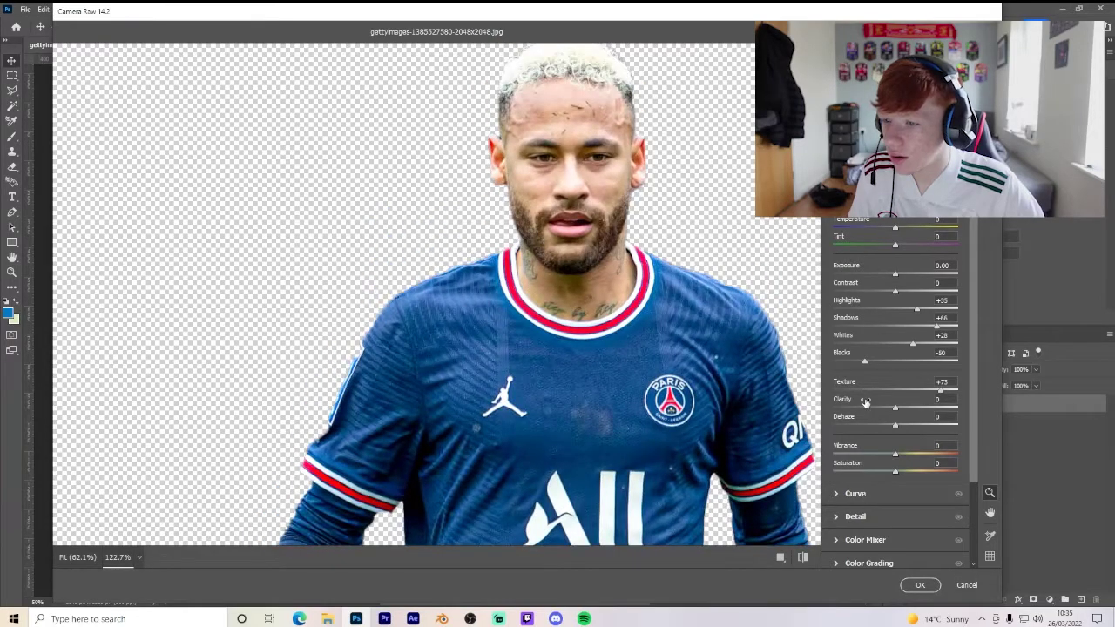
{"action": "left_click_drag", "start_coordinate": [902, 392], "coordinate": [996, 409]}
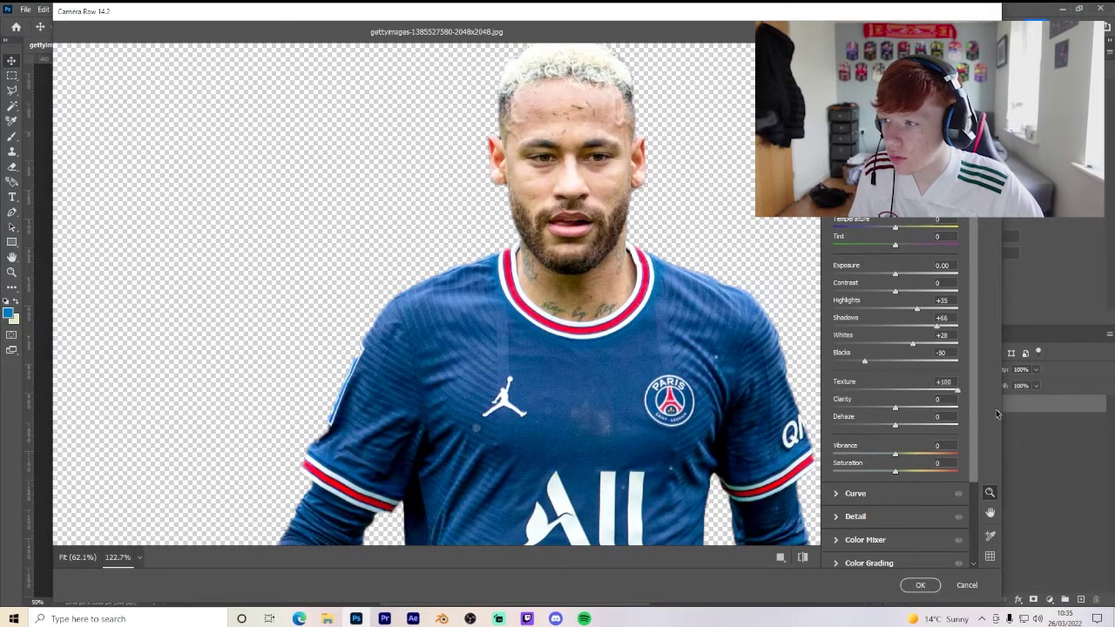
{"action": "left_click", "coordinate": [904, 406]}
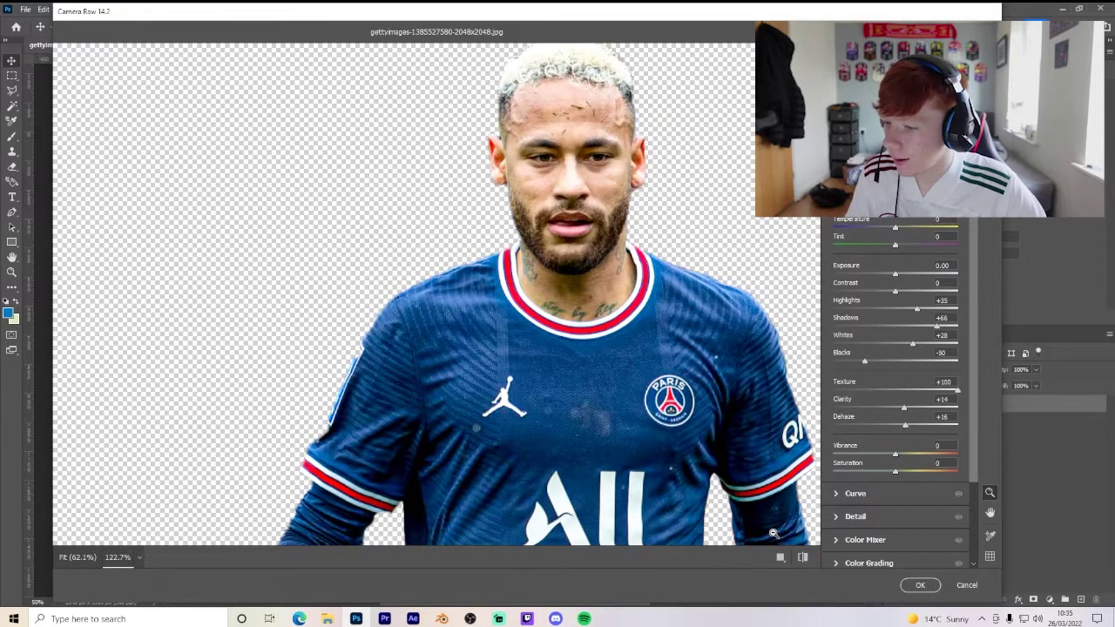
- Inspect the footballer at several zoom levels, and set Vibrance to -28 and Saturation to -2
{"action": "scroll", "coordinate": [774, 533], "scroll_direction": "down", "scroll_amount": 5}
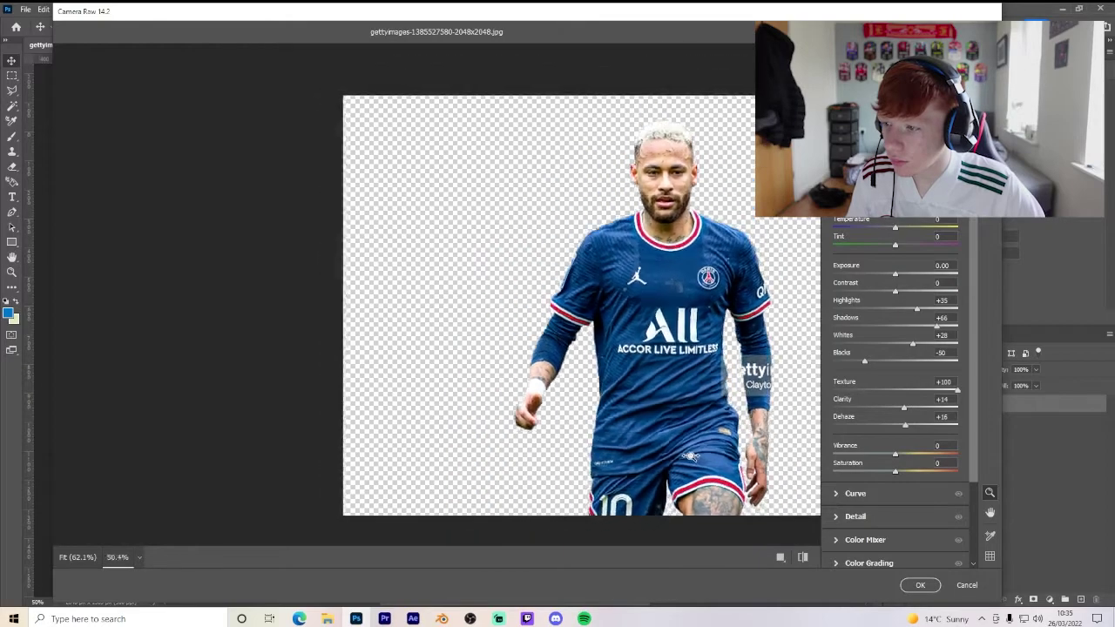
{"action": "scroll", "coordinate": [689, 455], "scroll_direction": "down", "scroll_amount": 1}
{"action": "scroll", "coordinate": [801, 397], "scroll_direction": "up", "scroll_amount": 4}
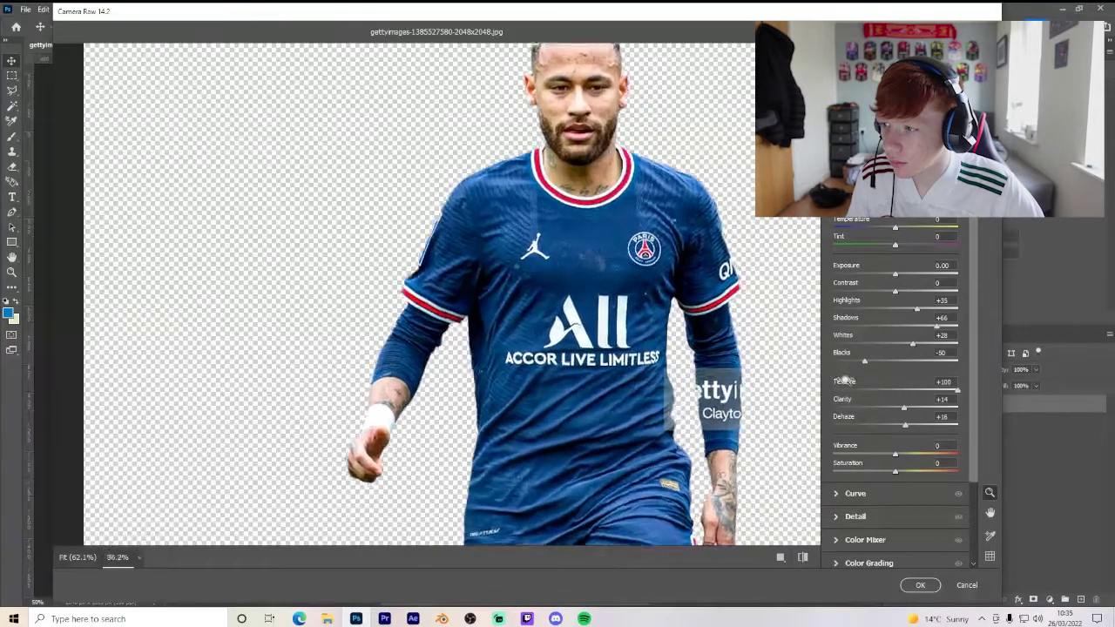
{"action": "scroll", "coordinate": [734, 389], "scroll_direction": "down", "scroll_amount": 1}
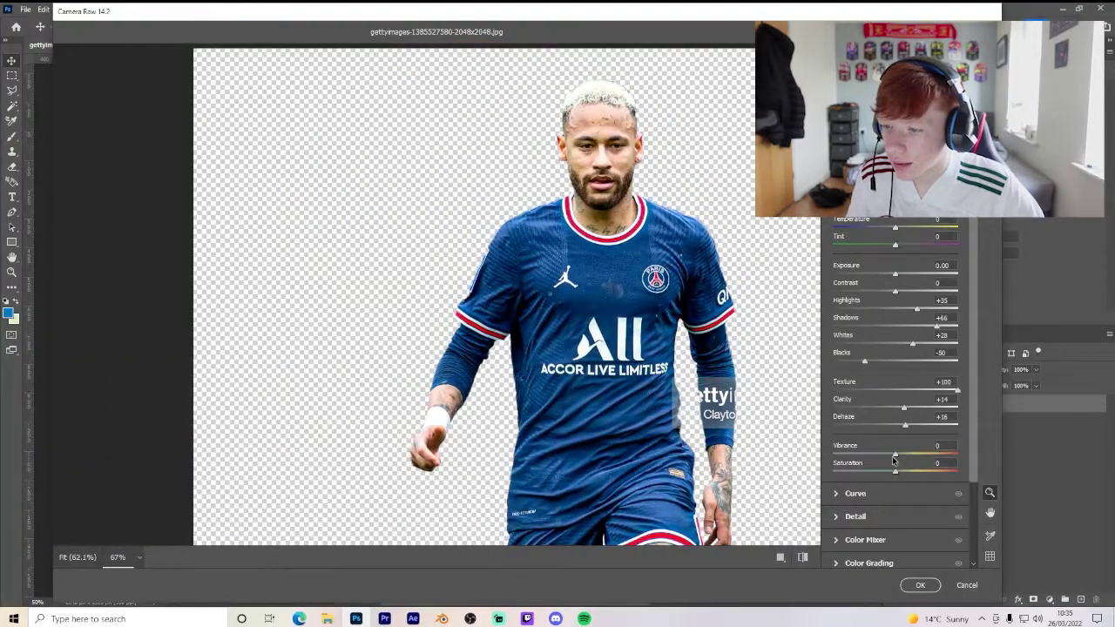
{"action": "mouse_move", "coordinate": [892, 454]}
{"action": "left_mouse_down"}
{"action": "mouse_move", "coordinate": [877, 454]}
{"action": "mouse_move", "coordinate": [892, 472]}
{"action": "left_mouse_up"}
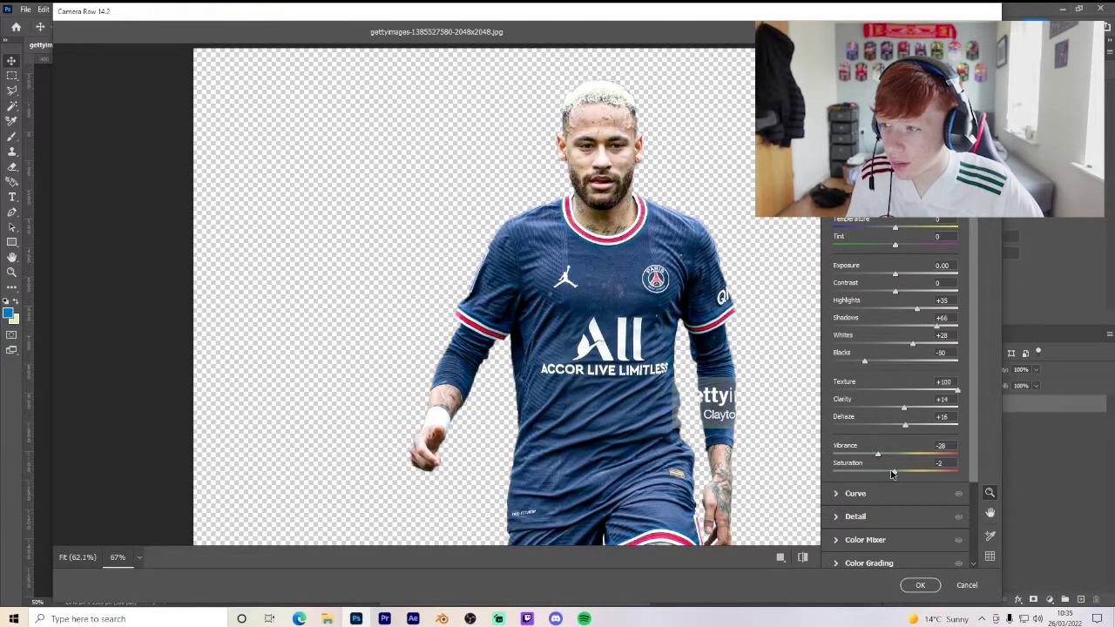
- Compare the edited footballer with the default settings repeatedly, and apply the Camera Raw adjustments to the cutout
{"action": "left_click", "coordinate": [802, 558]}
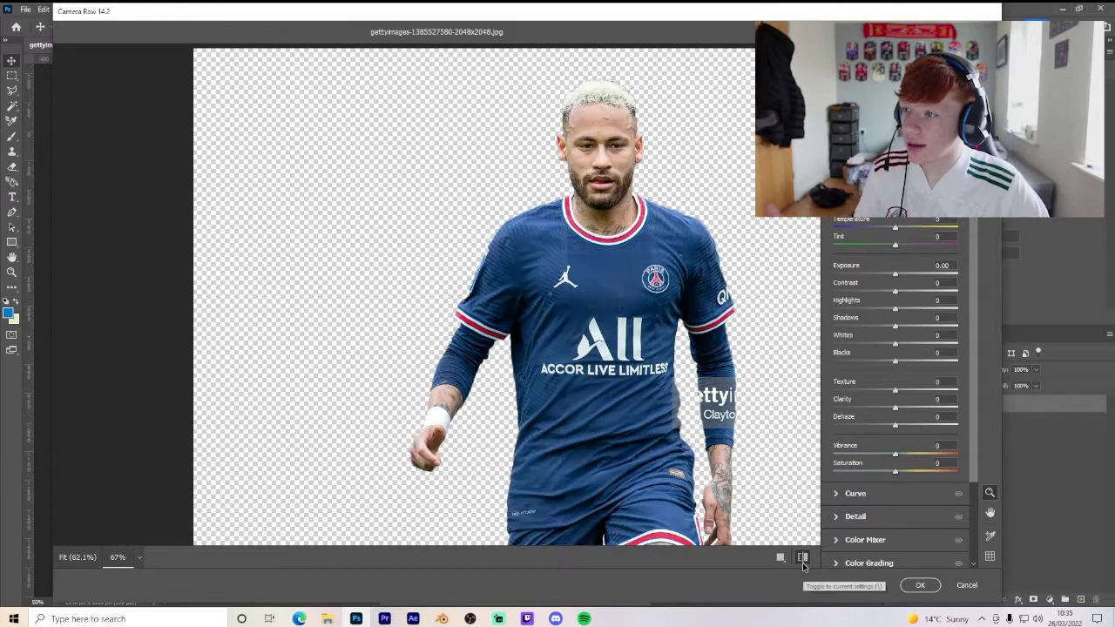
{"action": "left_click", "coordinate": [802, 562]}
{"action": "left_click", "coordinate": [803, 558]}
{"action": "left_click", "coordinate": [803, 558]}
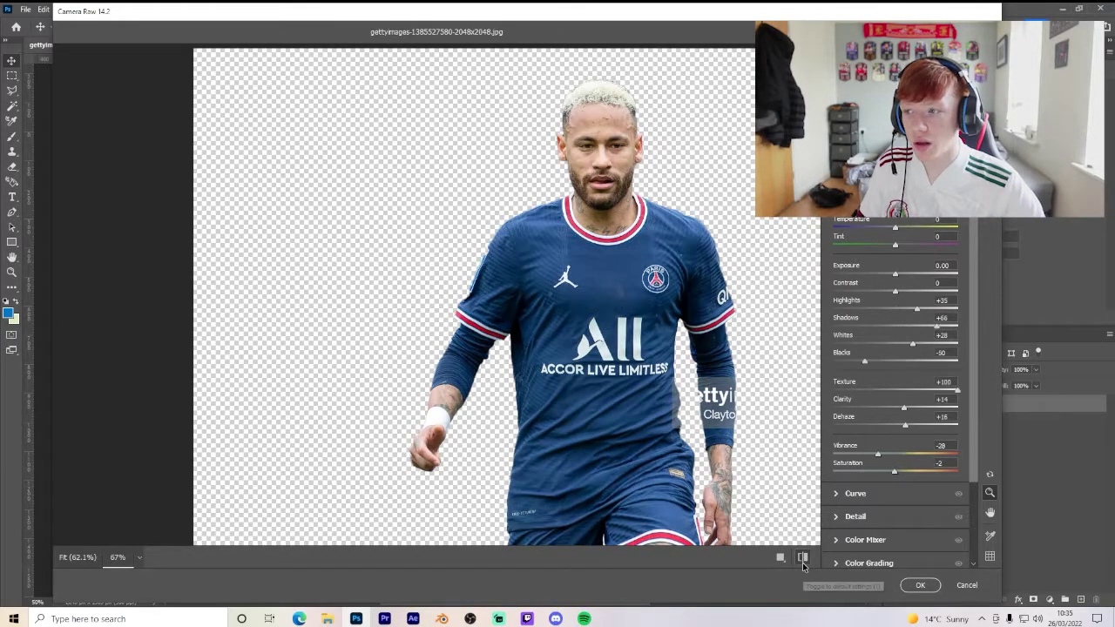
{"action": "left_click", "coordinate": [803, 564]}
{"action": "left_click", "coordinate": [803, 563]}
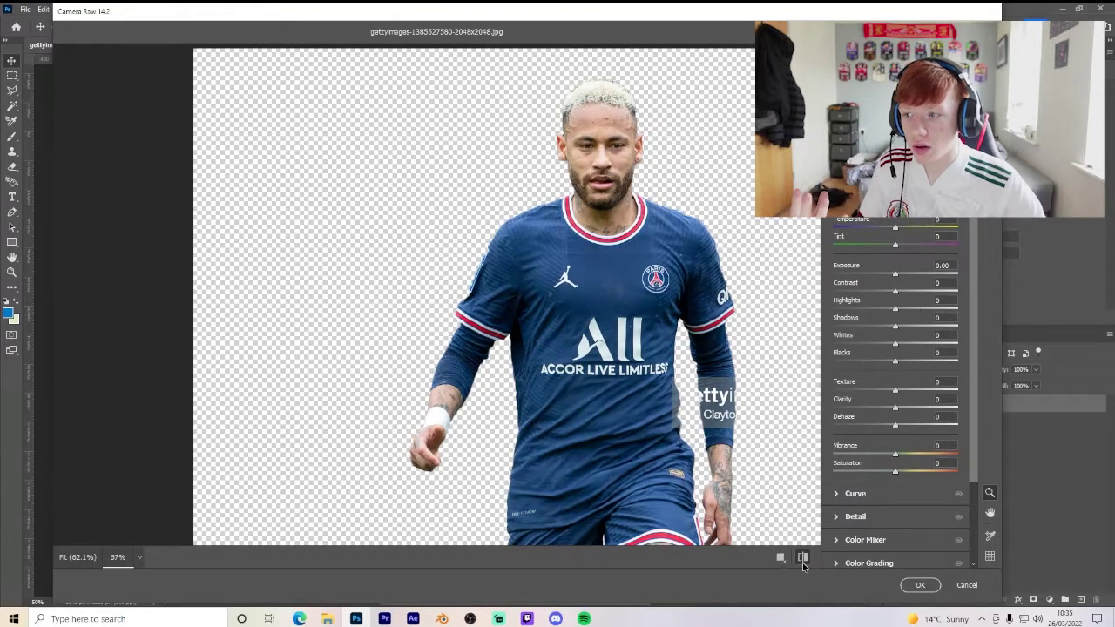
{"action": "left_click", "coordinate": [804, 562]}
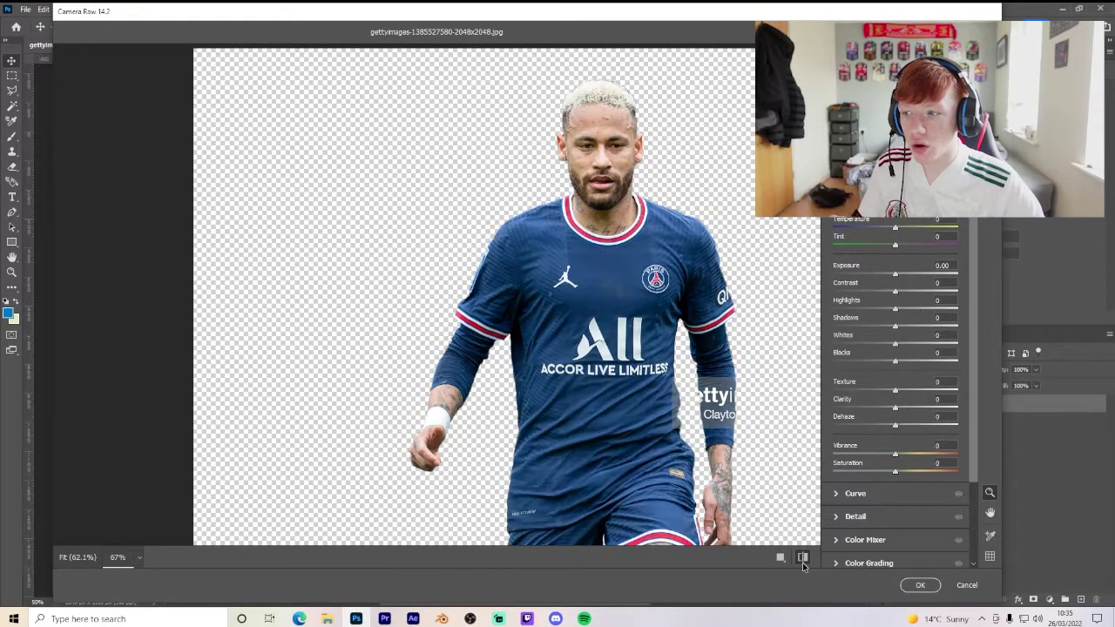
{"action": "left_click", "coordinate": [803, 562]}
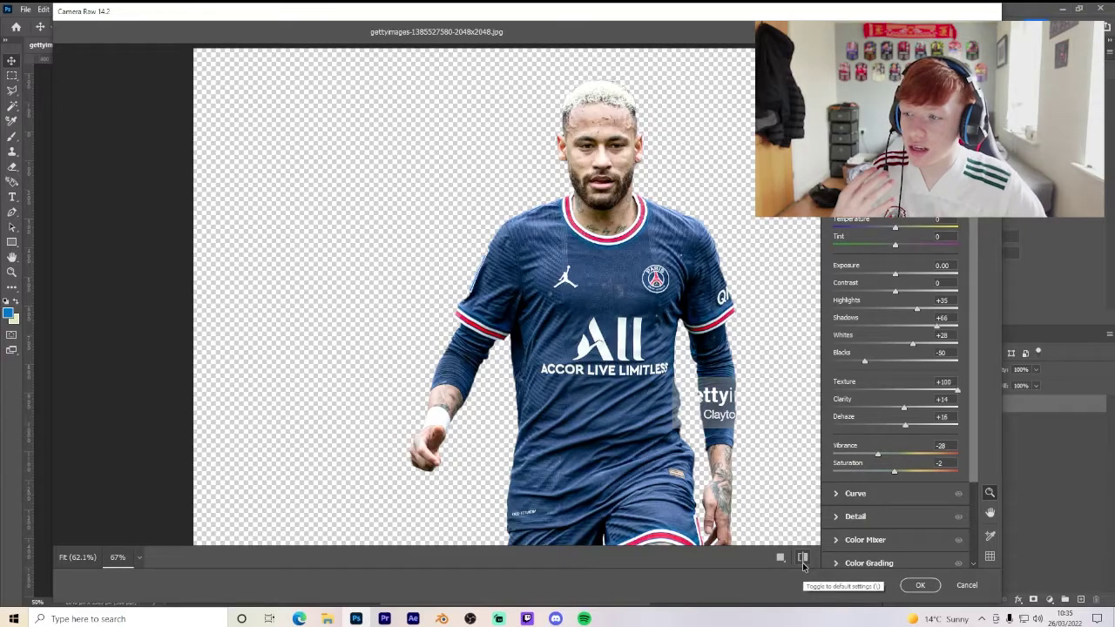
{"action": "left_click", "coordinate": [804, 560]}
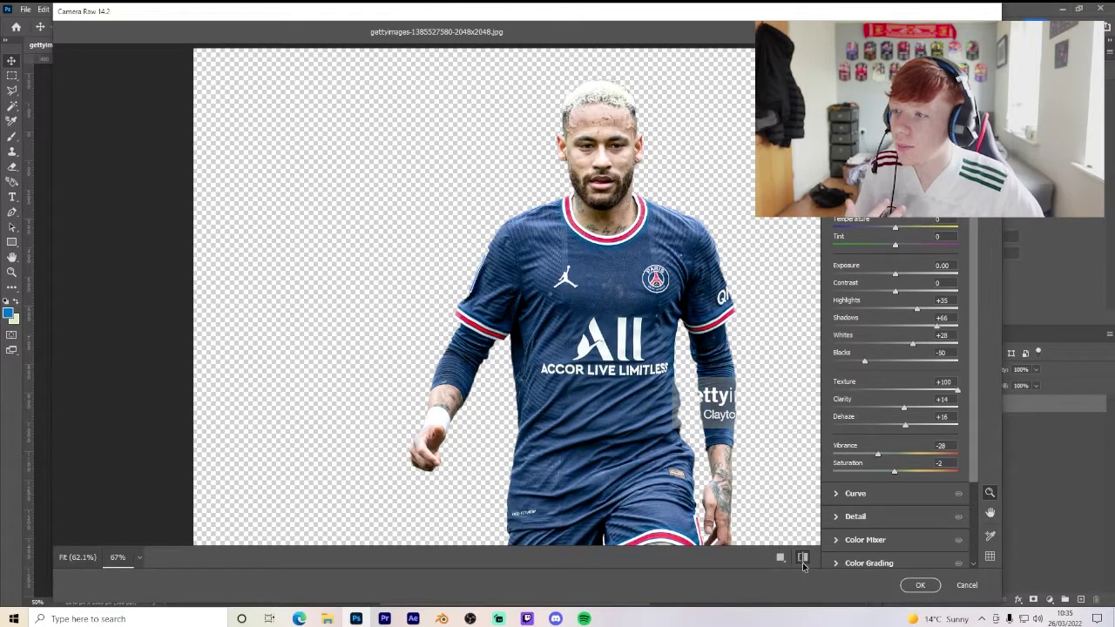
{"action": "left_click", "coordinate": [803, 560]}
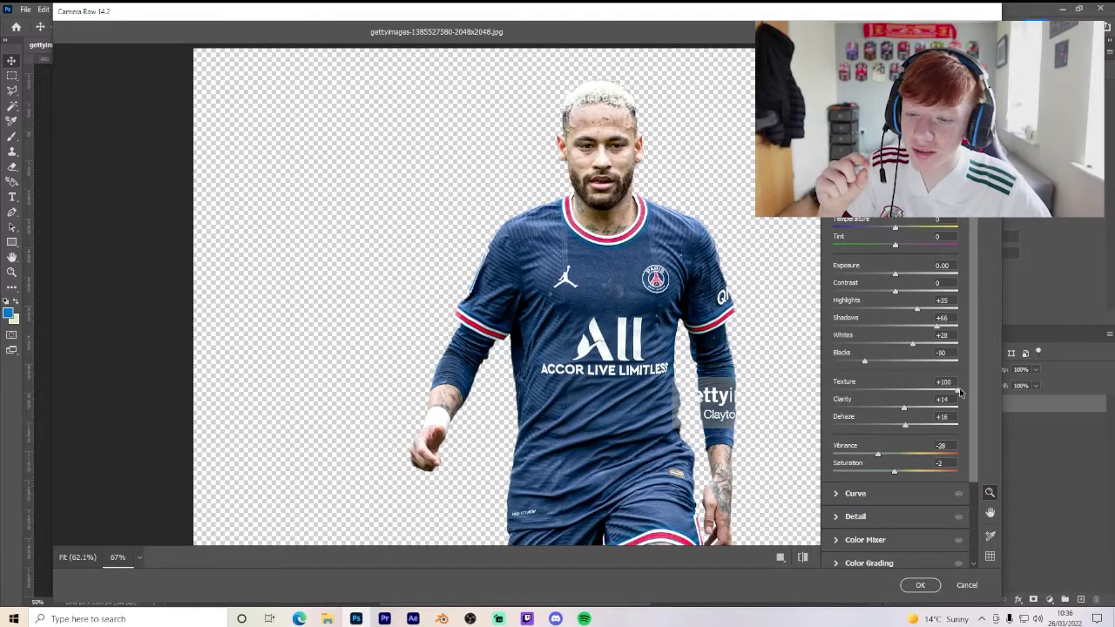
{"action": "left_click", "coordinate": [920, 585]}
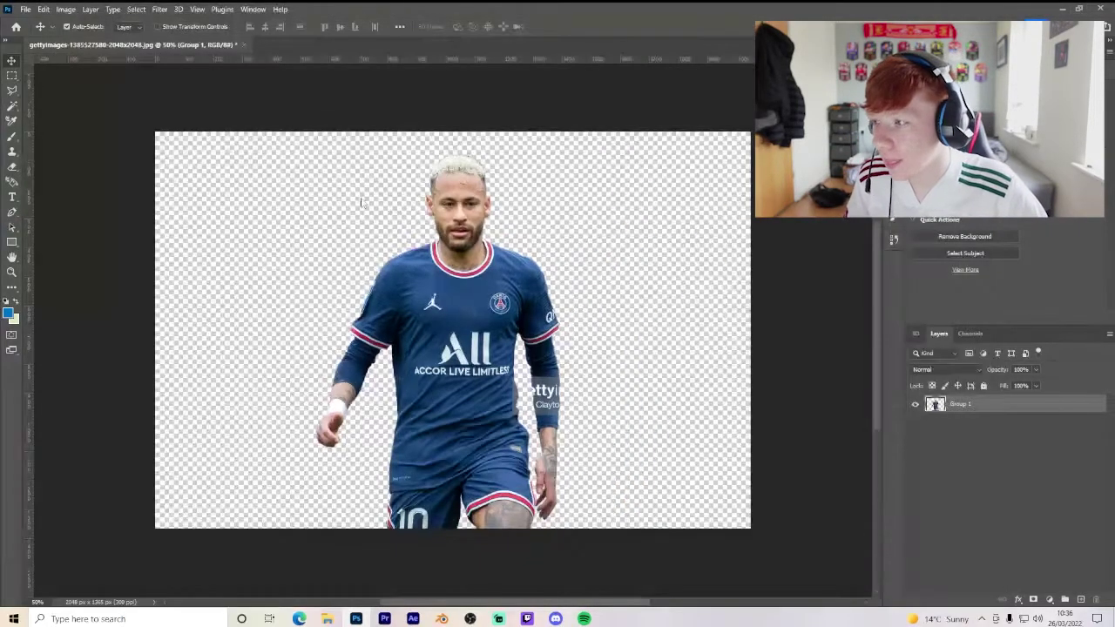
- Export the edited footballer cutout to the Desktop with the file name neymar
{"action": "left_click", "coordinate": [27, 8]}
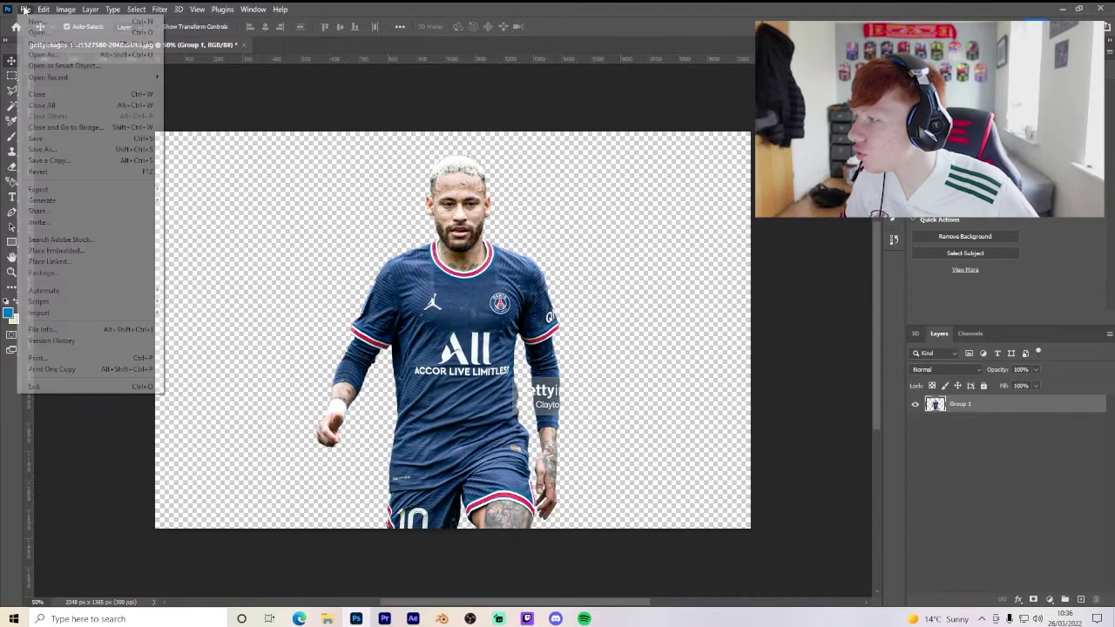
{"action": "left_click", "coordinate": [170, 201]}
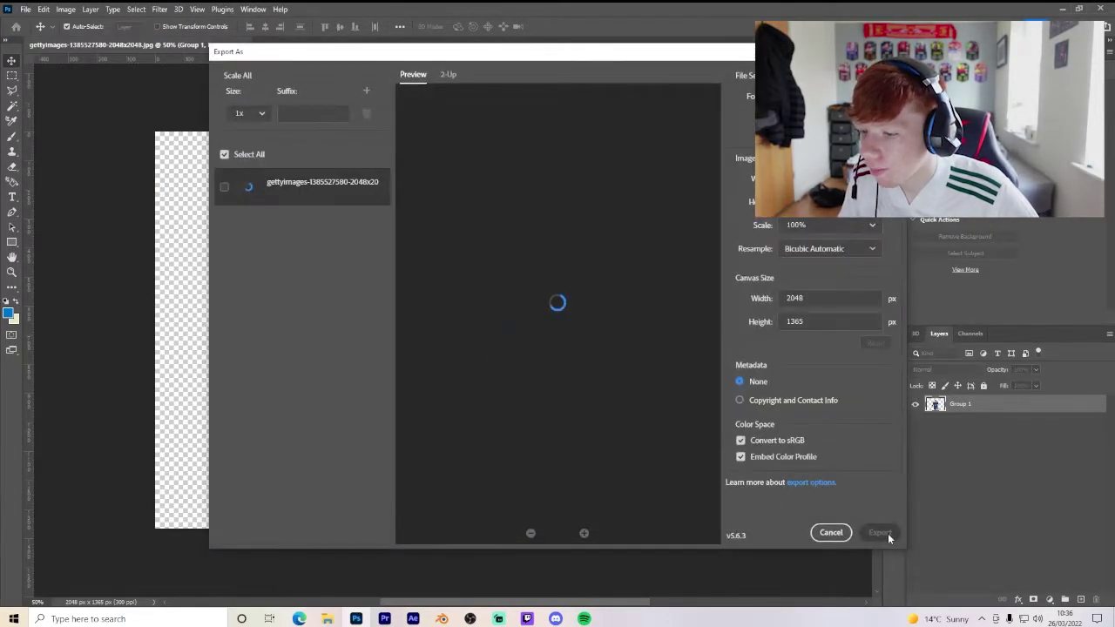
{"action": "key", "text": "Return"}
{"action": "left_click", "coordinate": [257, 160]}
{"action": "double_click", "coordinate": [399, 295]}
{"action": "type", "text": "hey"}
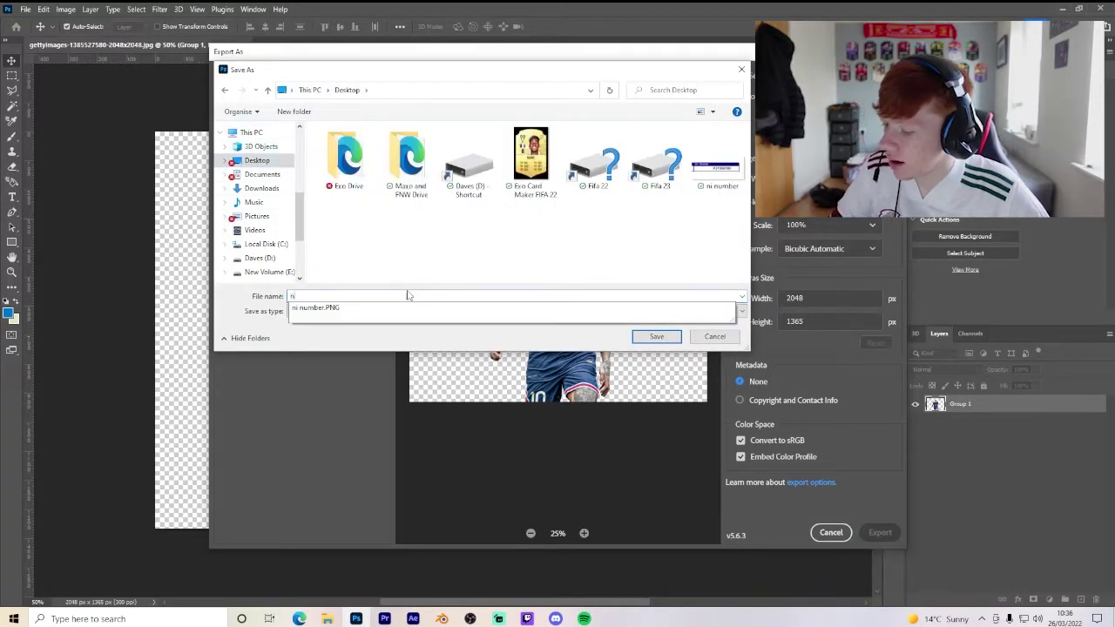
{"action": "type", "text": "mar"}
{"action": "key", "text": "Return"}
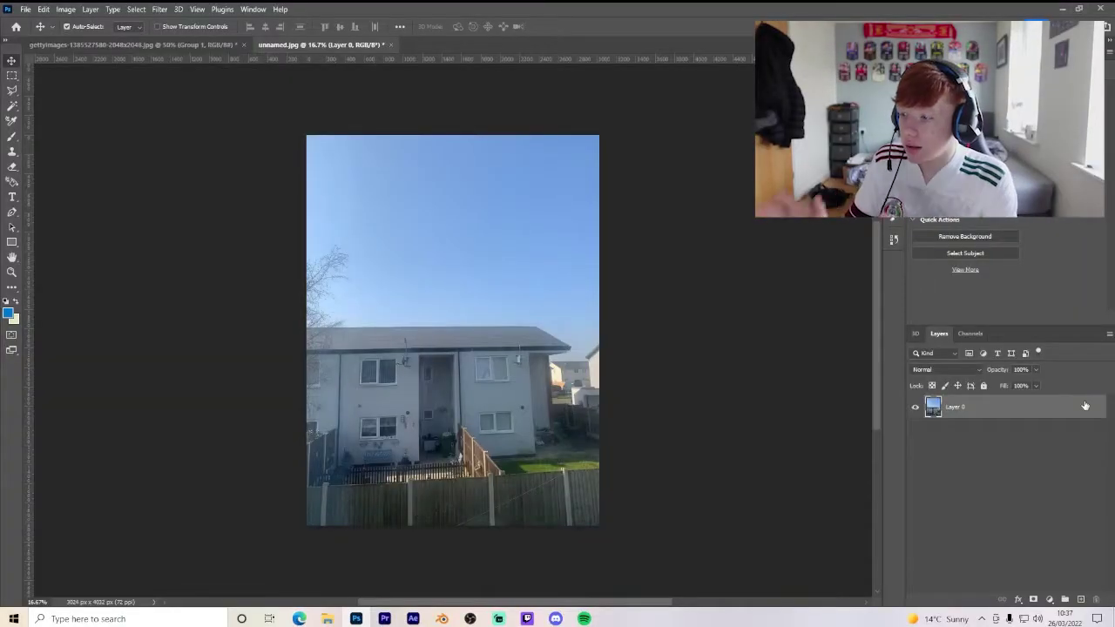
- Open the Camera Raw Filter for Layer 0 of the house photo unnamed.jpg
{"action": "left_click", "coordinate": [1084, 406]}
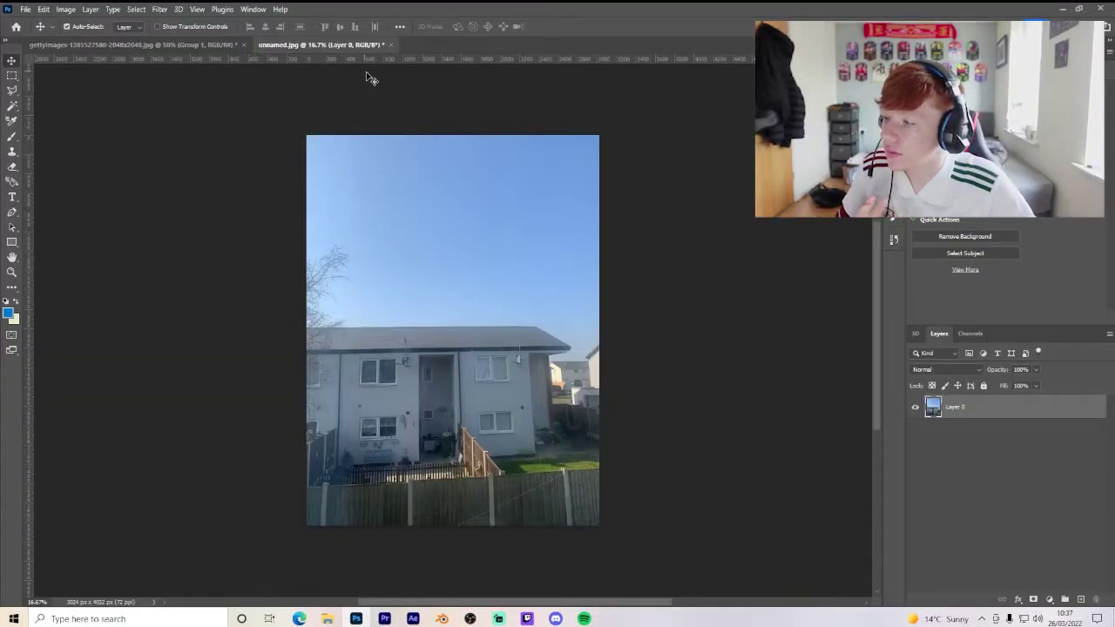
{"action": "left_click", "coordinate": [156, 8]}
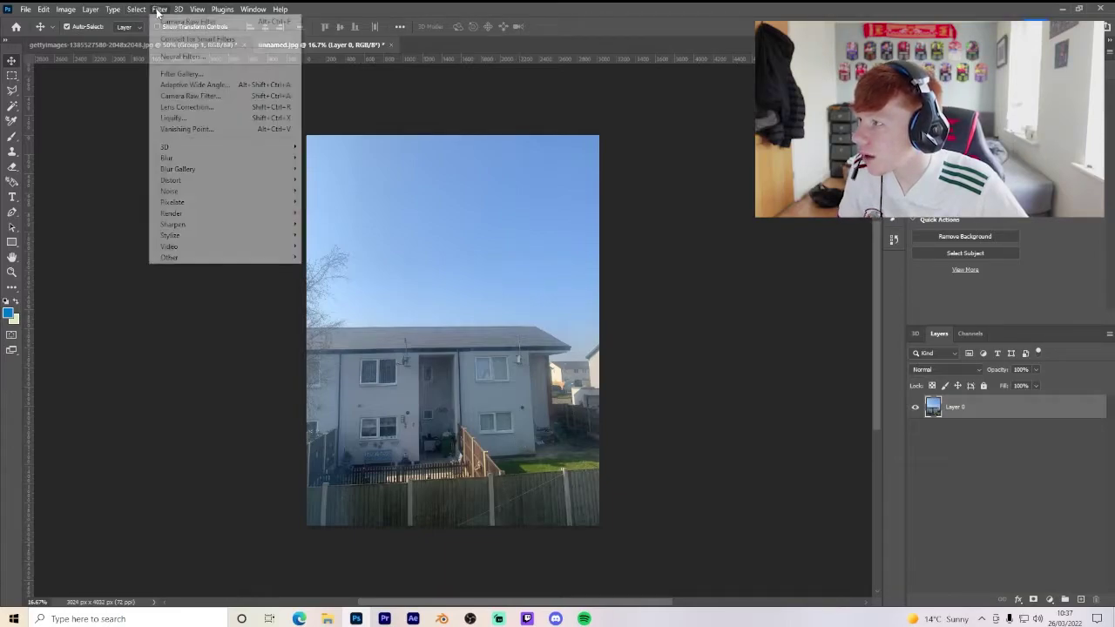
{"action": "left_click", "coordinate": [178, 95]}
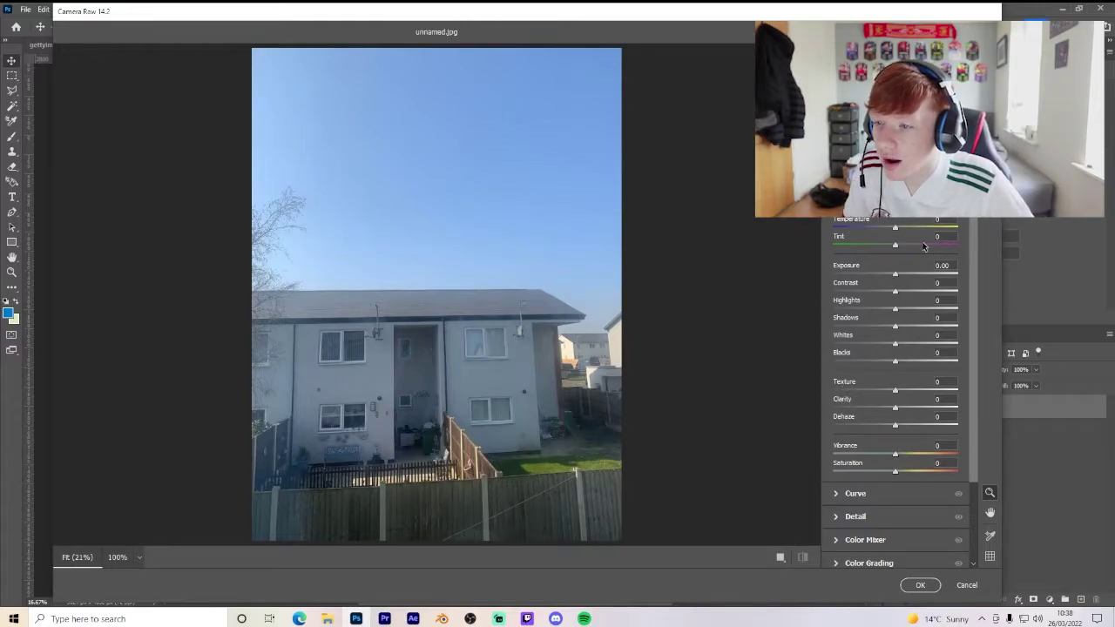
- Set the house photo's Temperature to +43 and compare it with the default settings
{"action": "left_click_drag", "start_coordinate": [913, 233], "coordinate": [907, 229]}
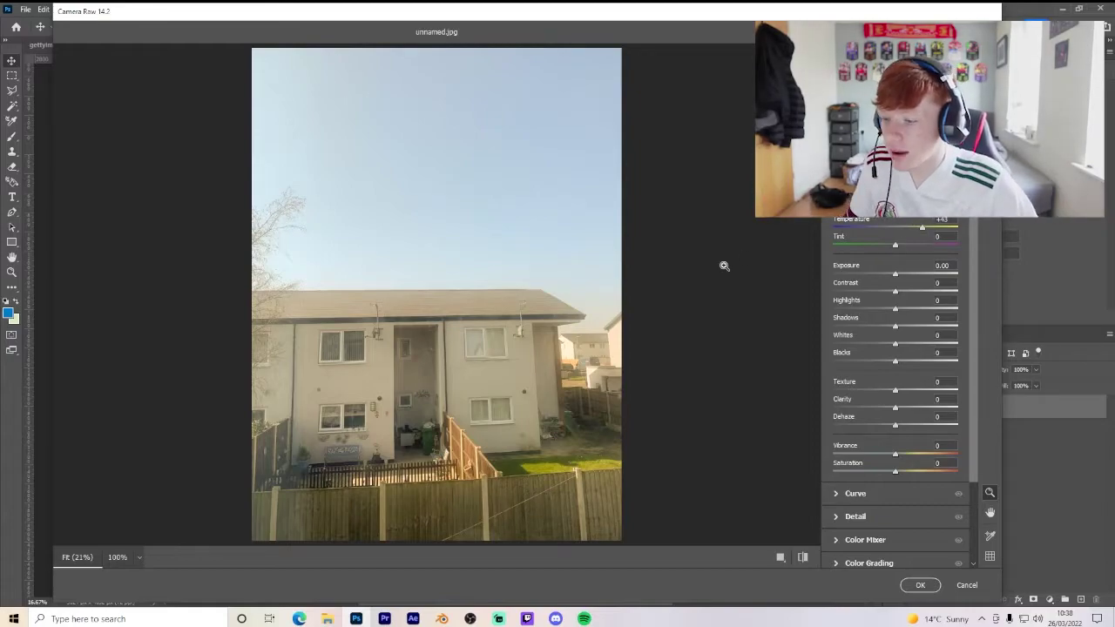
{"action": "left_click", "coordinate": [781, 557]}
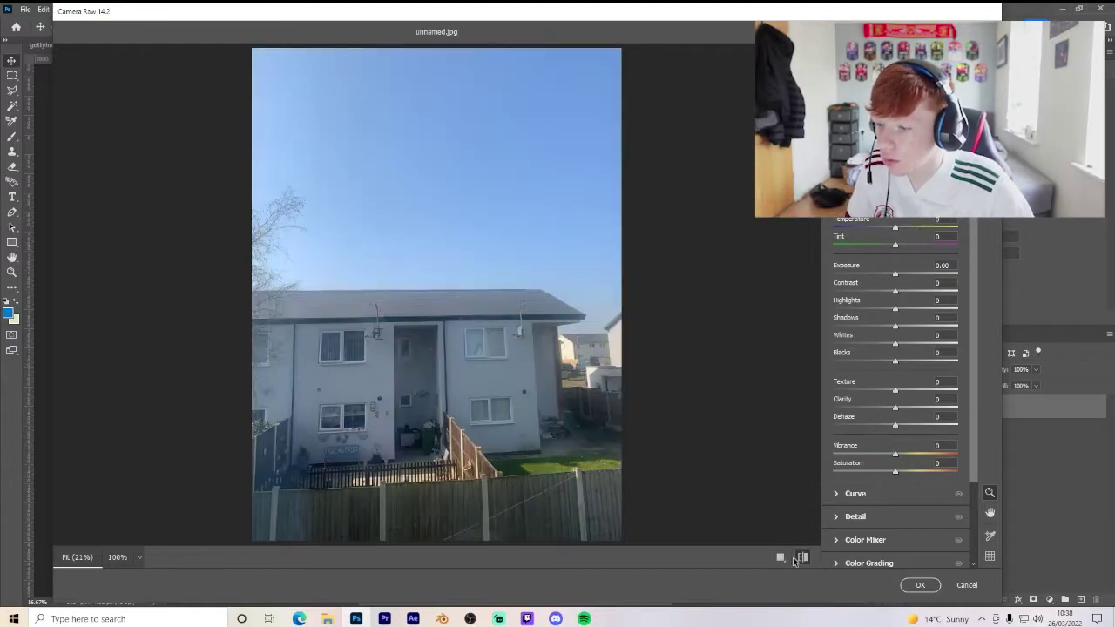
{"action": "left_click", "coordinate": [802, 559]}
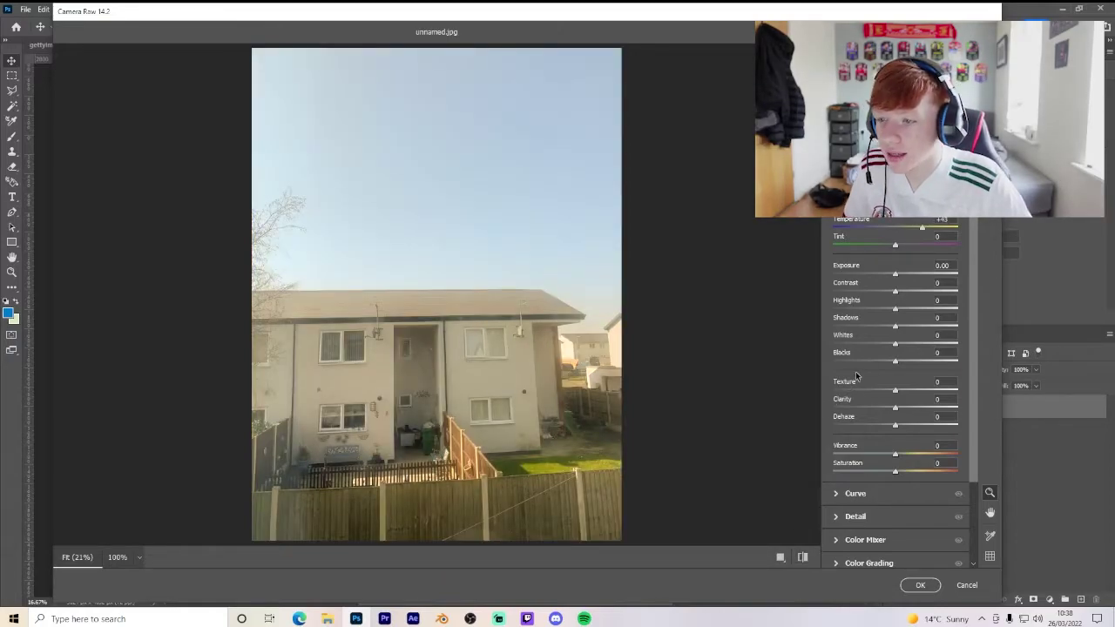
- Set Highlights to +37, Shadows -67, Whites +34, Blacks +35, Texture +20, Clarity +6, Dehaze +6, Vibrance +52 and Saturation -29
{"action": "left_click_drag", "start_coordinate": [906, 310], "coordinate": [853, 336]}
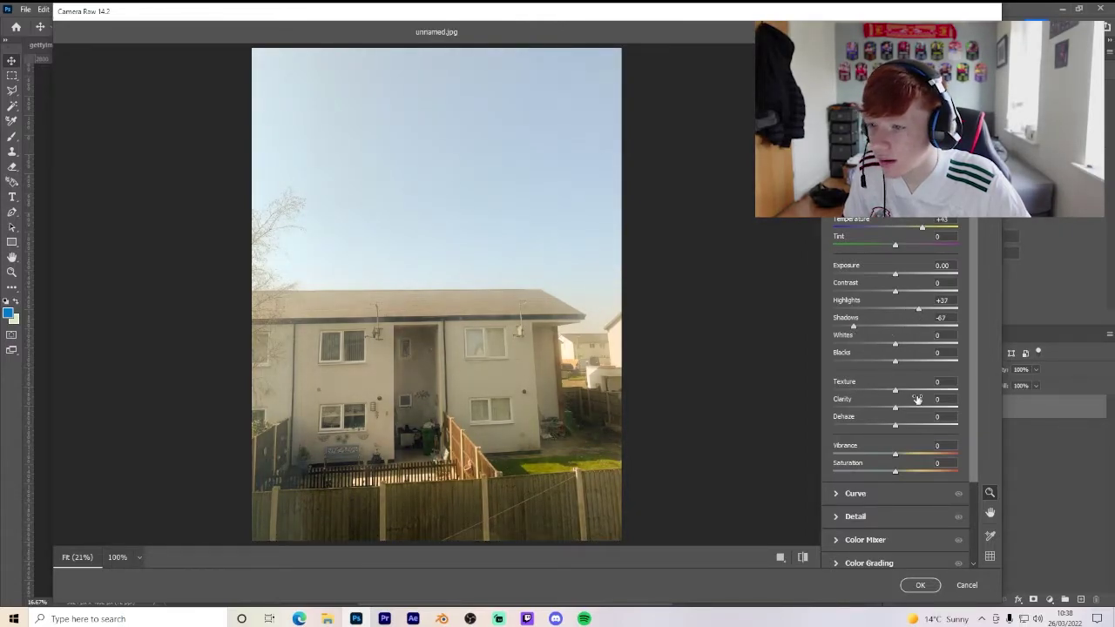
{"action": "left_click", "coordinate": [915, 351]}
{"action": "left_click_drag", "start_coordinate": [906, 363], "coordinate": [916, 384]}
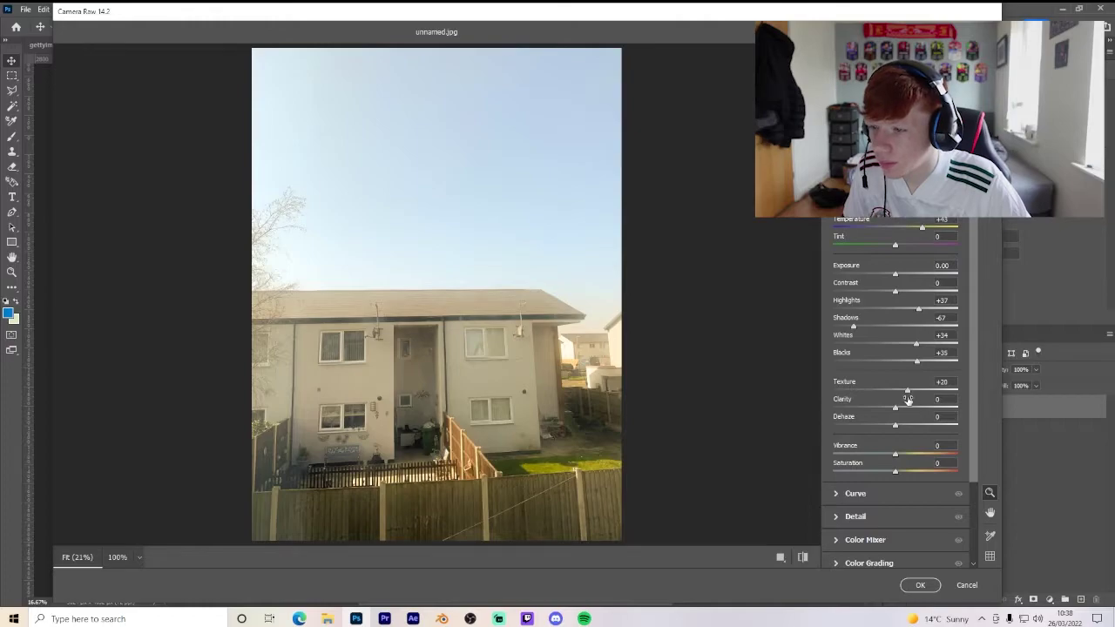
{"action": "left_click_drag", "start_coordinate": [908, 406], "coordinate": [901, 408]}
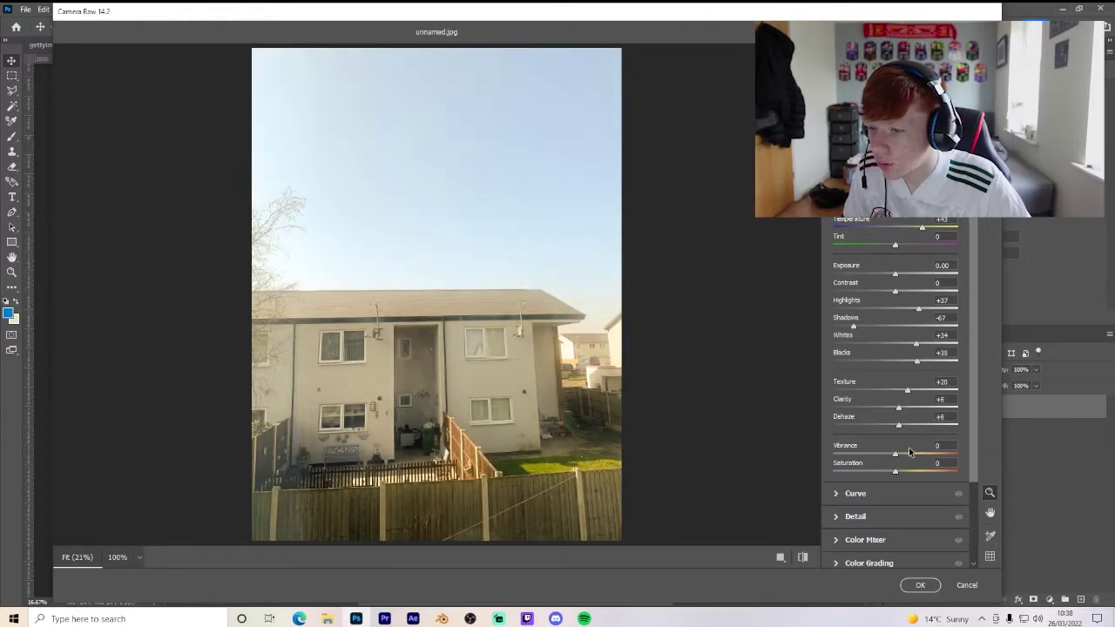
{"action": "left_click_drag", "start_coordinate": [909, 455], "coordinate": [880, 472]}
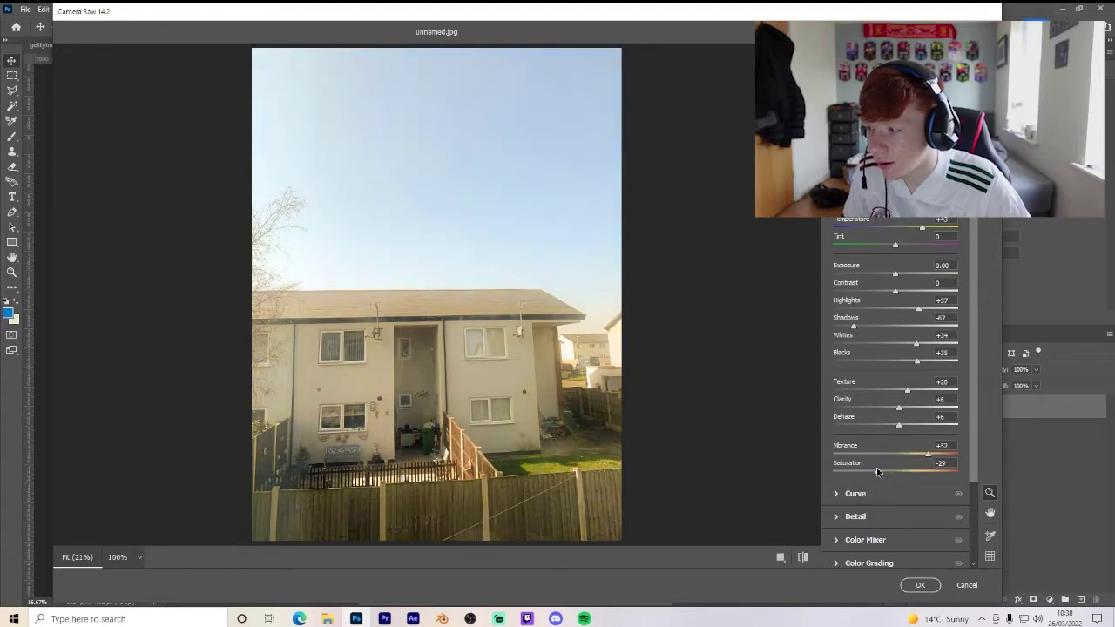
- Toggle repeatedly between the default and current settings to examine how the adjustments change the house photo
{"action": "left_click", "coordinate": [802, 558]}
{"action": "left_click", "coordinate": [803, 558]}
{"action": "left_click", "coordinate": [802, 558]}
{"action": "left_click", "coordinate": [802, 558]}
{"action": "left_click", "coordinate": [802, 558]}
{"action": "left_click", "coordinate": [801, 557]}
{"action": "left_click", "coordinate": [801, 558]}
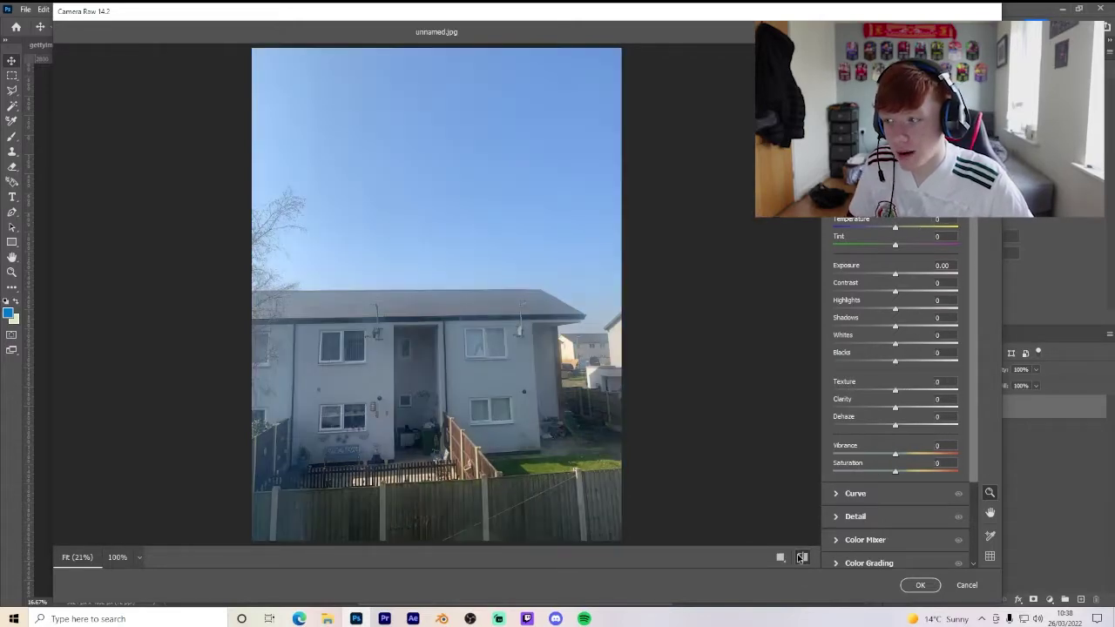
{"action": "left_click", "coordinate": [800, 558]}
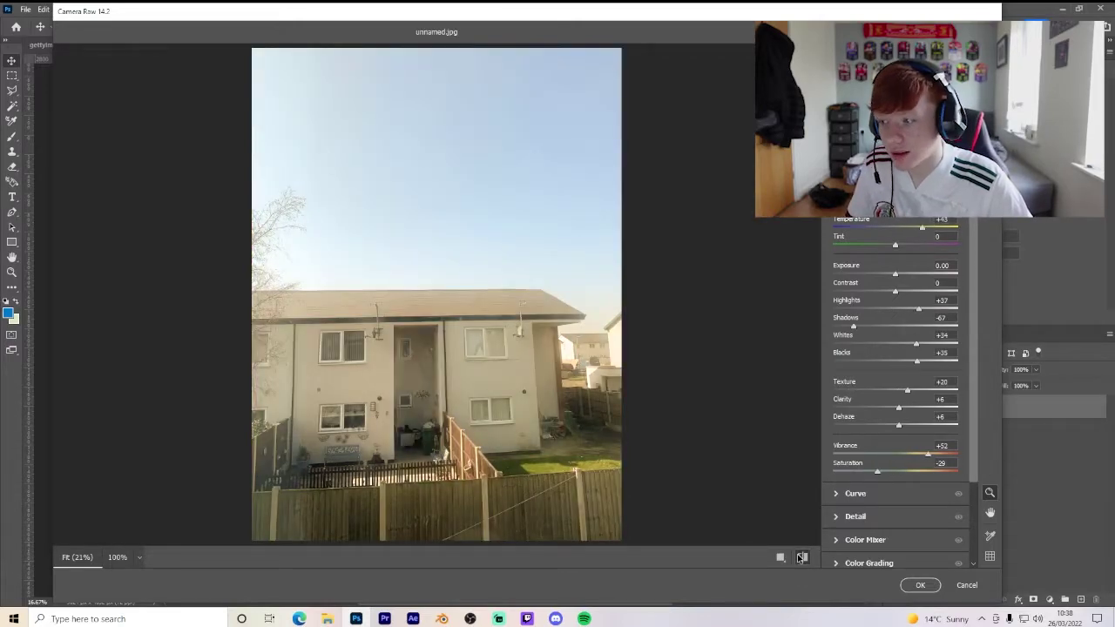
{"action": "left_click", "coordinate": [801, 558]}
{"action": "left_click", "coordinate": [801, 557]}
{"action": "left_click", "coordinate": [802, 558]}
{"action": "left_click", "coordinate": [801, 558]}
- Set the house photo's Contrast to +27
{"action": "left_click_drag", "start_coordinate": [898, 294], "coordinate": [914, 298]}
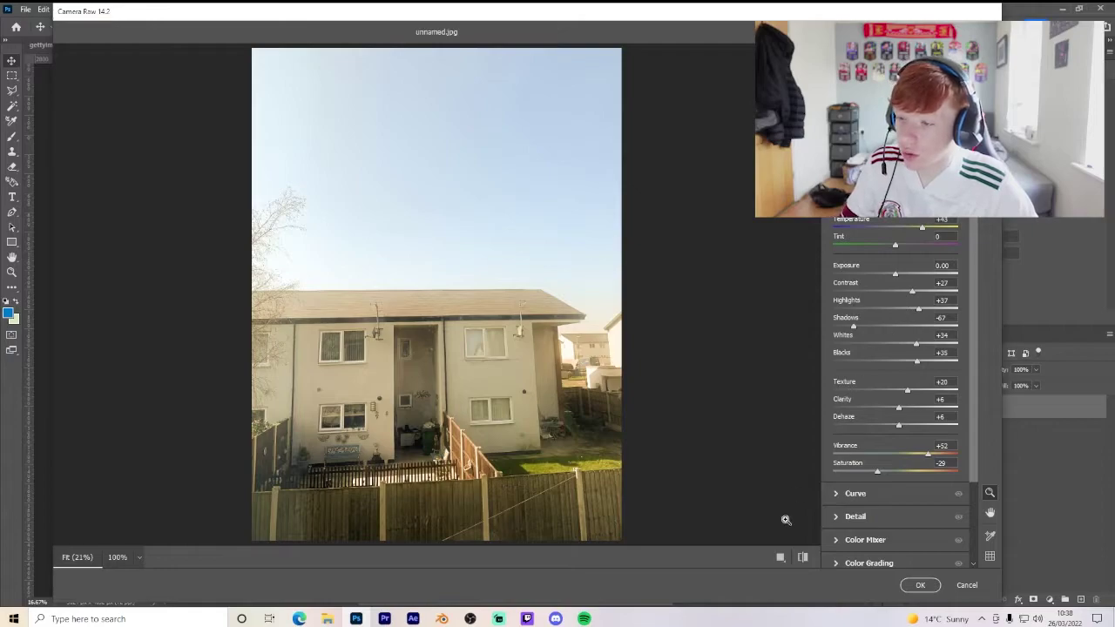
- Apply the Camera Raw adjustments to the house photo and place the original unnamed image from the Desktop as a layer above it
{"action": "left_click", "coordinate": [920, 586]}
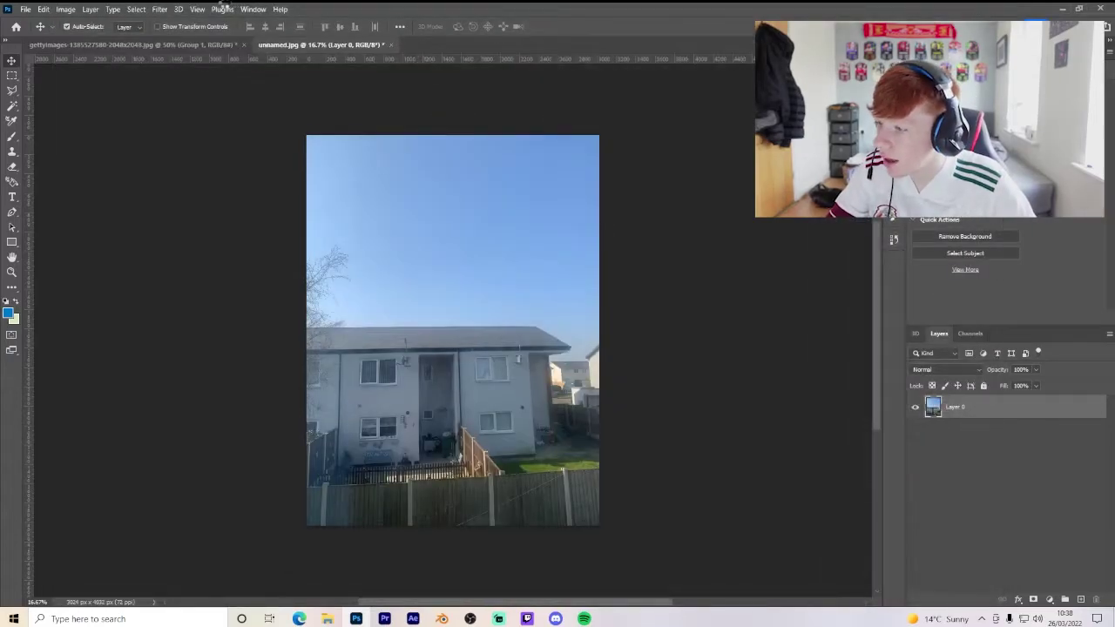
{"action": "left_click", "coordinate": [25, 10]}
{"action": "left_click", "coordinate": [26, 9]}
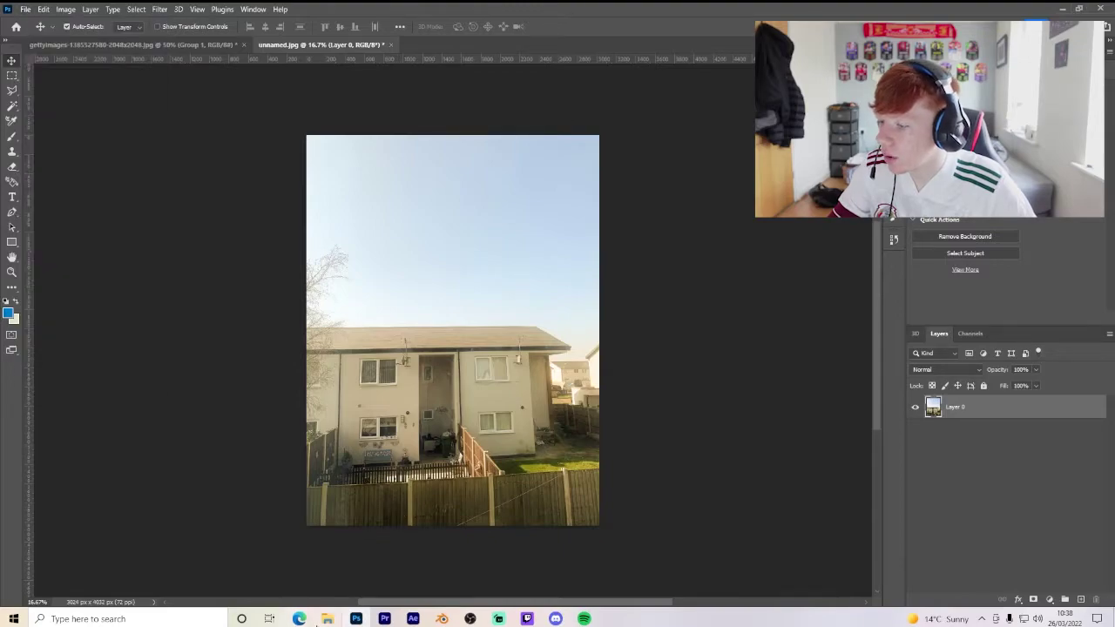
{"action": "key", "text": "super+e"}
{"action": "left_click", "coordinate": [317, 166]}
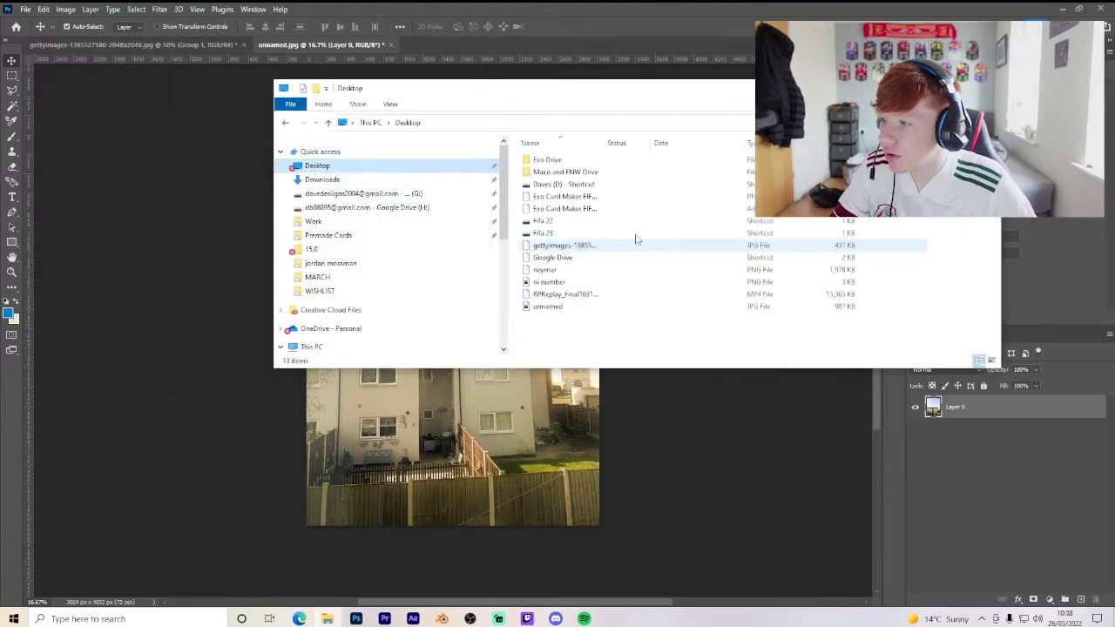
{"action": "left_click_drag", "start_coordinate": [564, 304], "coordinate": [470, 395]}
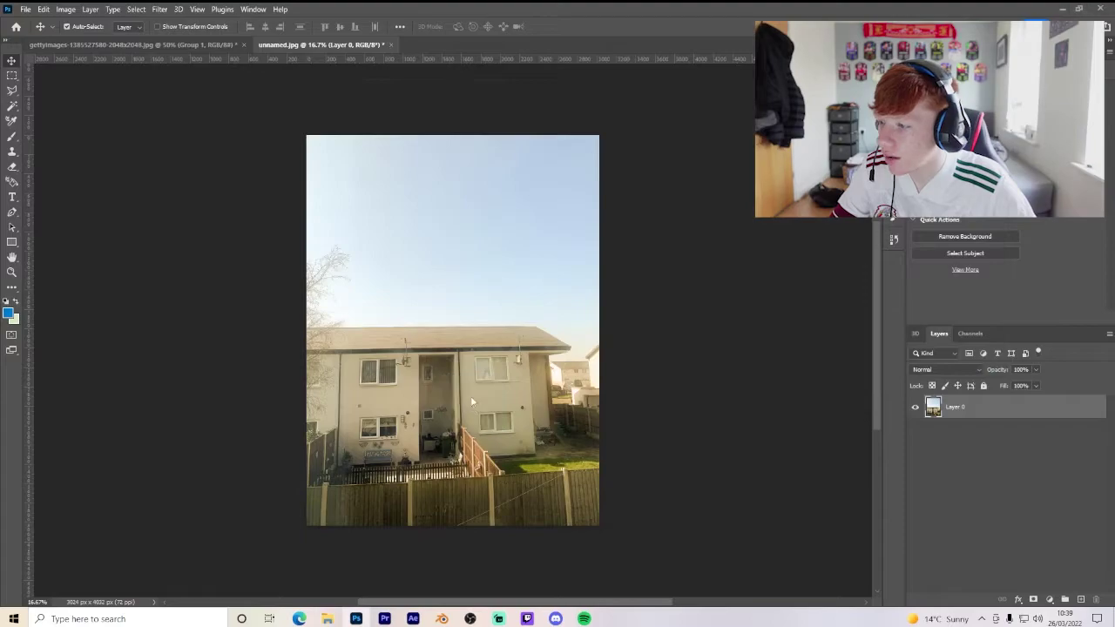
{"action": "left_click", "coordinate": [581, 25]}
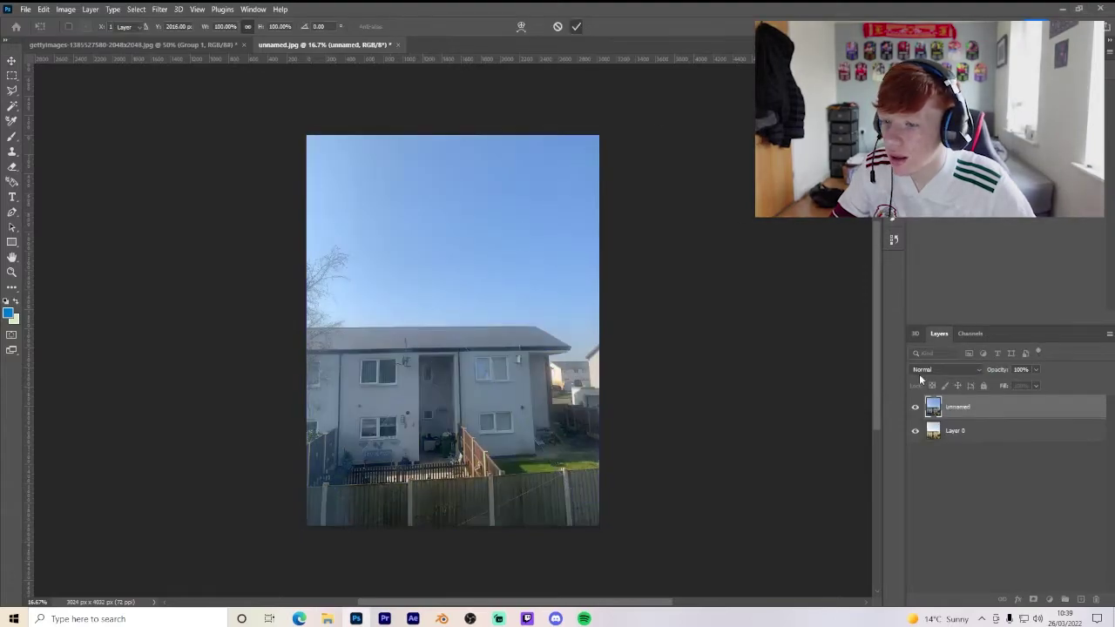
- Open the Camera Raw Filter on the placed layer and set Highlights, Shadows and Whites to -100, Blacks to -41 and Vibrance to -41
{"action": "left_click", "coordinate": [161, 10]}
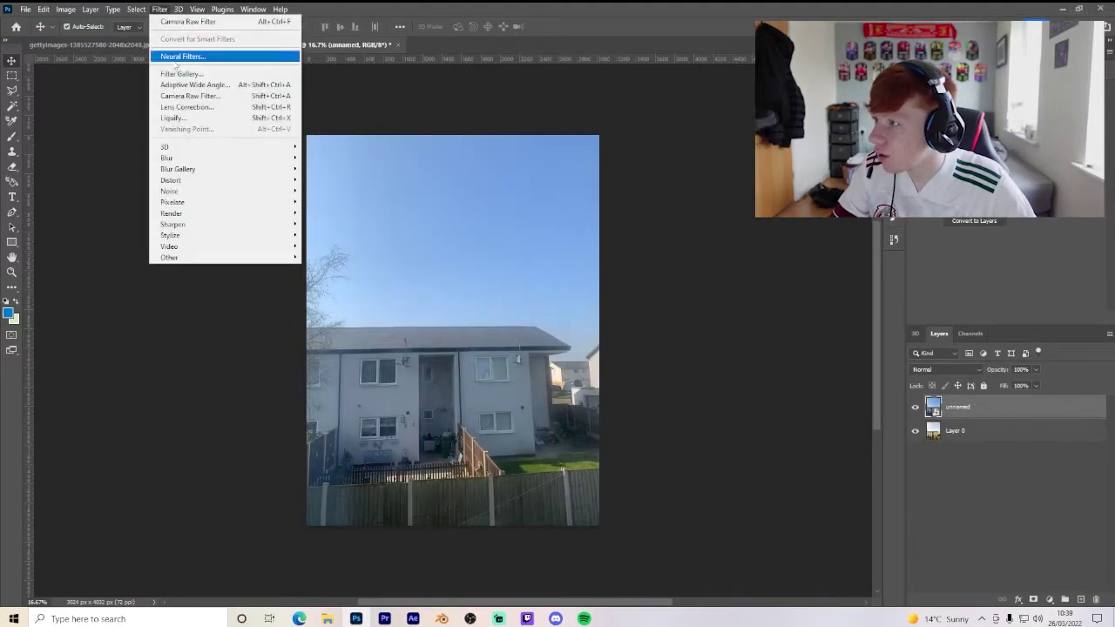
{"action": "left_click", "coordinate": [178, 96]}
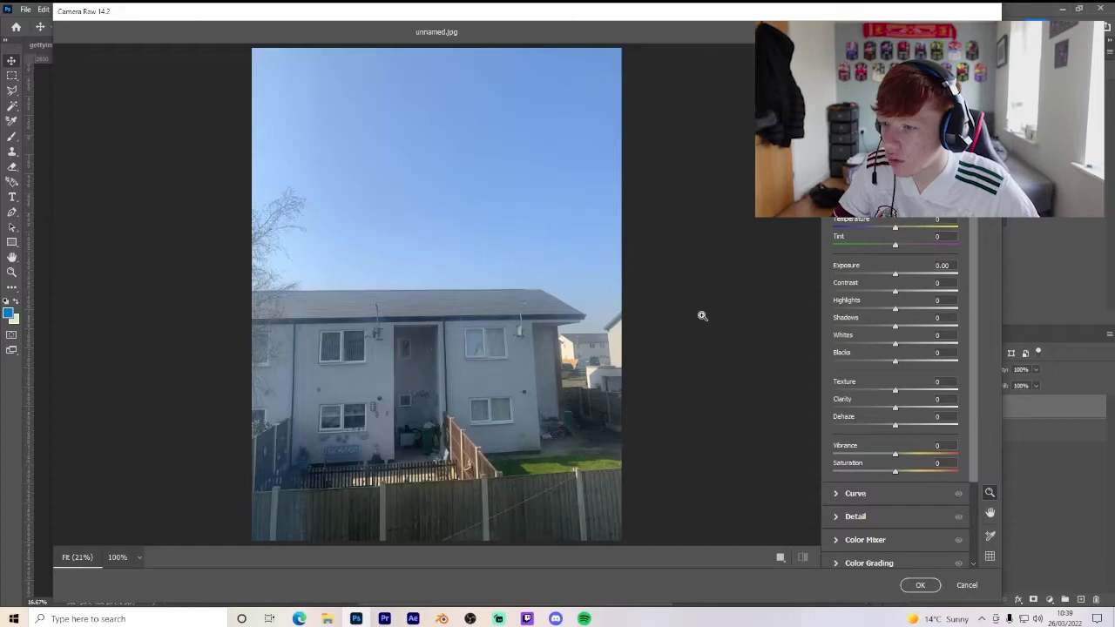
{"action": "left_click_drag", "start_coordinate": [896, 308], "coordinate": [812, 318]}
{"action": "left_click_drag", "start_coordinate": [894, 326], "coordinate": [818, 327]}
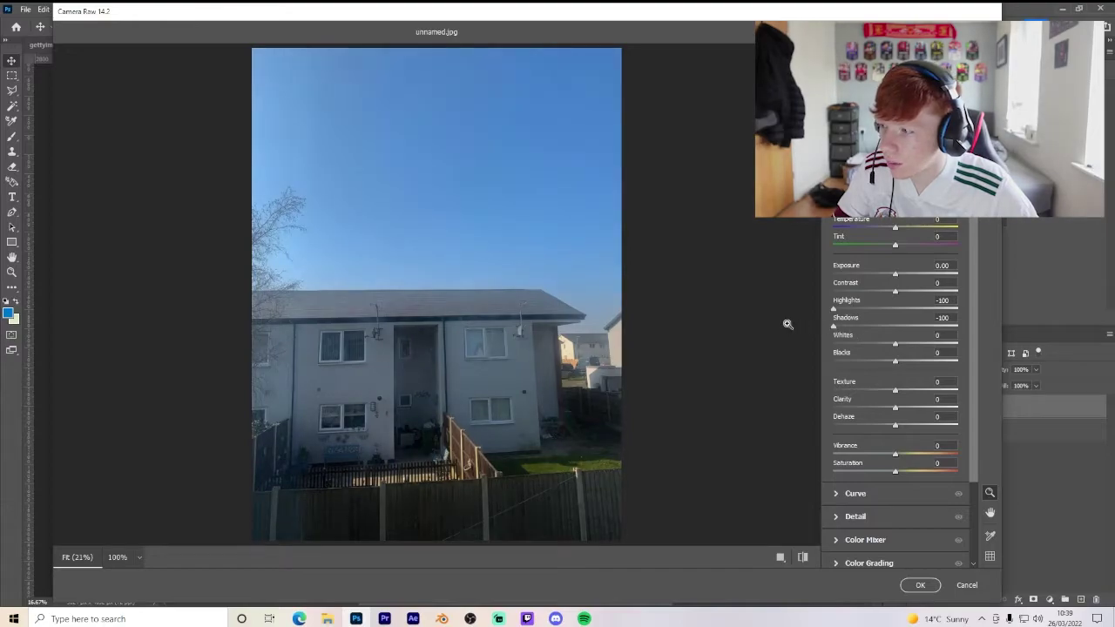
{"action": "left_click_drag", "start_coordinate": [895, 343], "coordinate": [827, 342]}
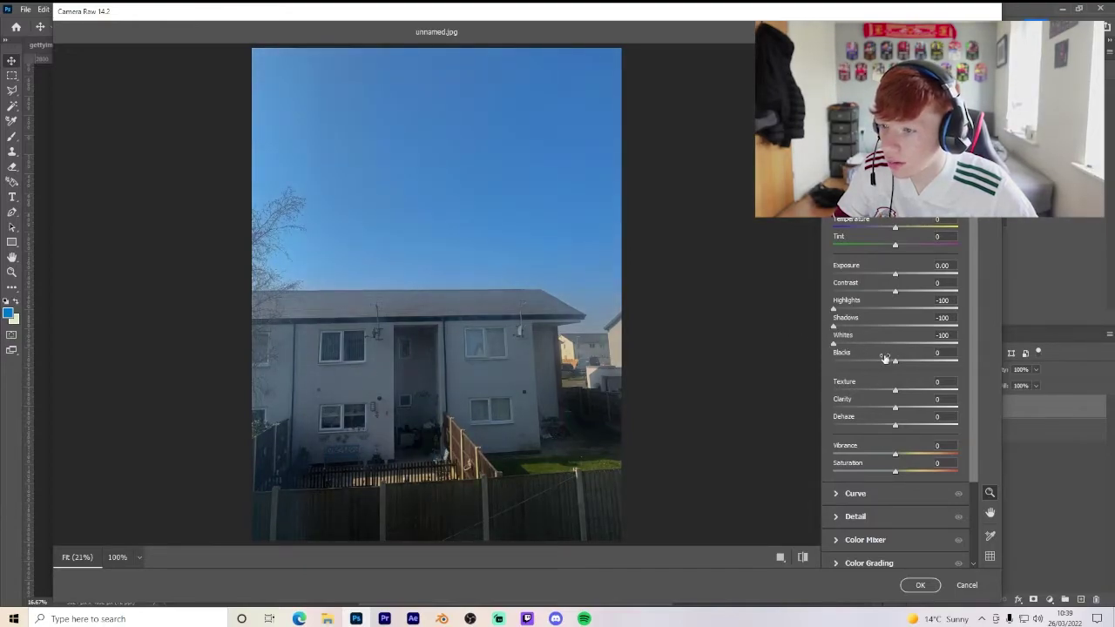
{"action": "mouse_move", "coordinate": [889, 363]}
{"action": "left_mouse_down"}
{"action": "mouse_move", "coordinate": [859, 360]}
{"action": "mouse_move", "coordinate": [871, 367]}
{"action": "left_mouse_up"}
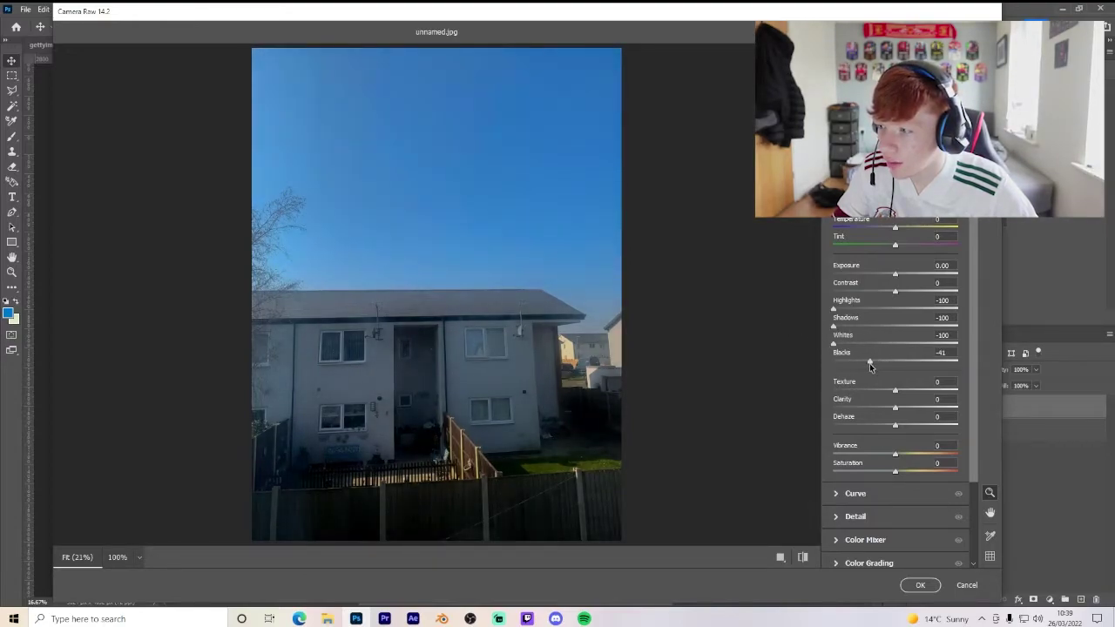
{"action": "mouse_move", "coordinate": [879, 455]}
{"action": "left_mouse_down"}
{"action": "mouse_move", "coordinate": [824, 449]}
{"action": "mouse_move", "coordinate": [861, 456]}
{"action": "left_mouse_up"}
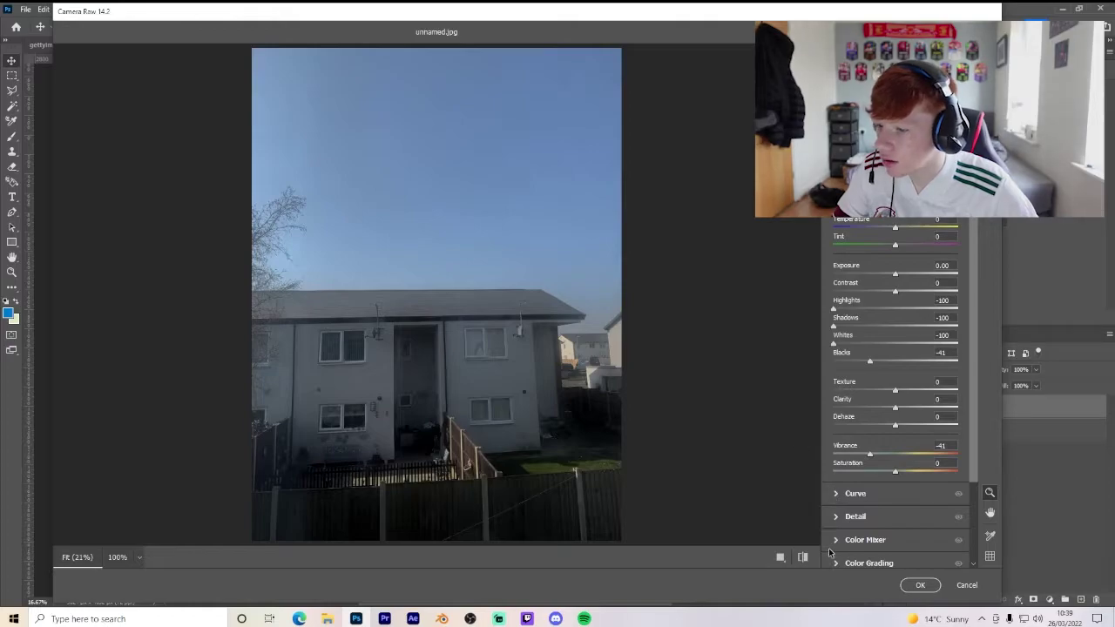
- Toggle between the default and current settings to compare the darkened house photo with its original look
{"action": "left_click", "coordinate": [807, 564]}
{"action": "left_click", "coordinate": [807, 564]}
{"action": "left_click", "coordinate": [807, 563]}
{"action": "left_click", "coordinate": [803, 558]}
{"action": "left_click", "coordinate": [803, 558]}
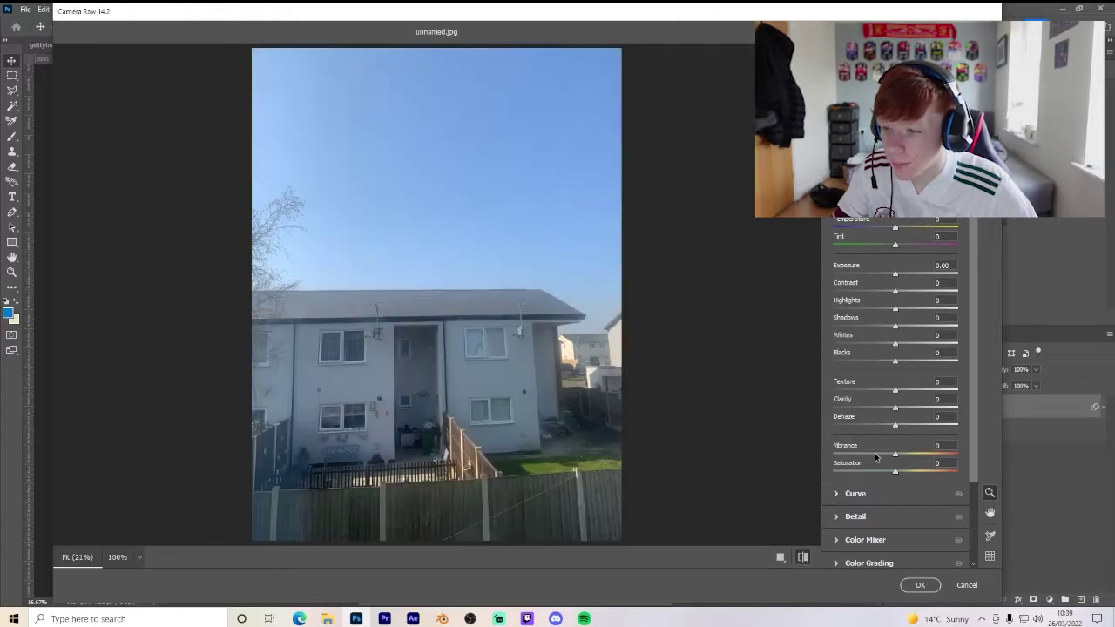
{"action": "left_click", "coordinate": [804, 558]}
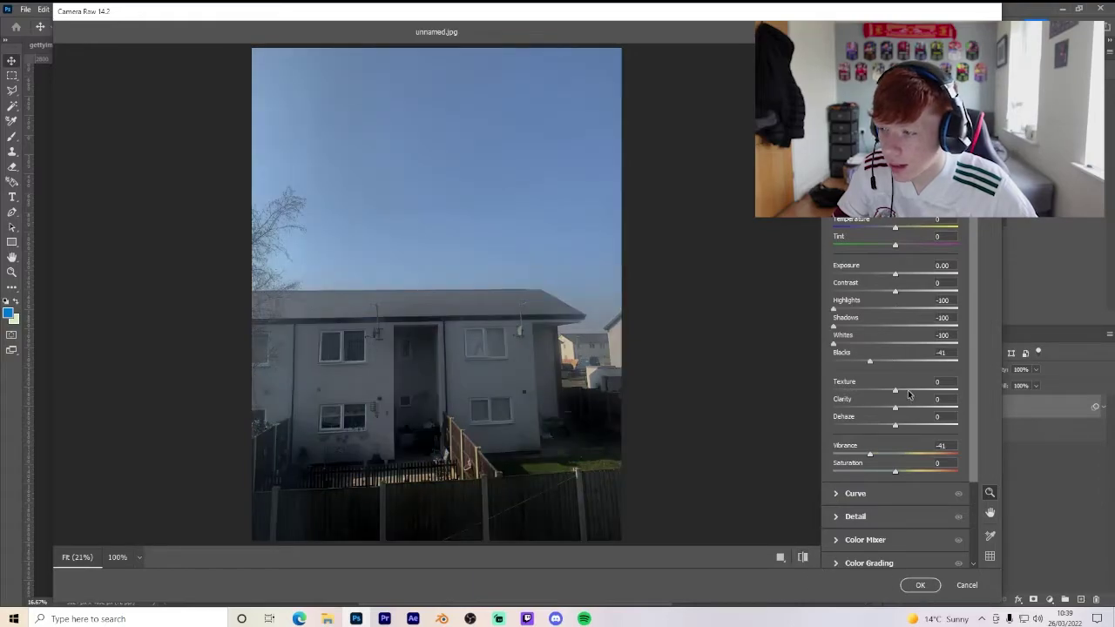
- Set Texture to +6, Clarity to +100, Dehaze to +7 and Contrast to +30, and compare the photo with the default settings
{"action": "left_click", "coordinate": [917, 389]}
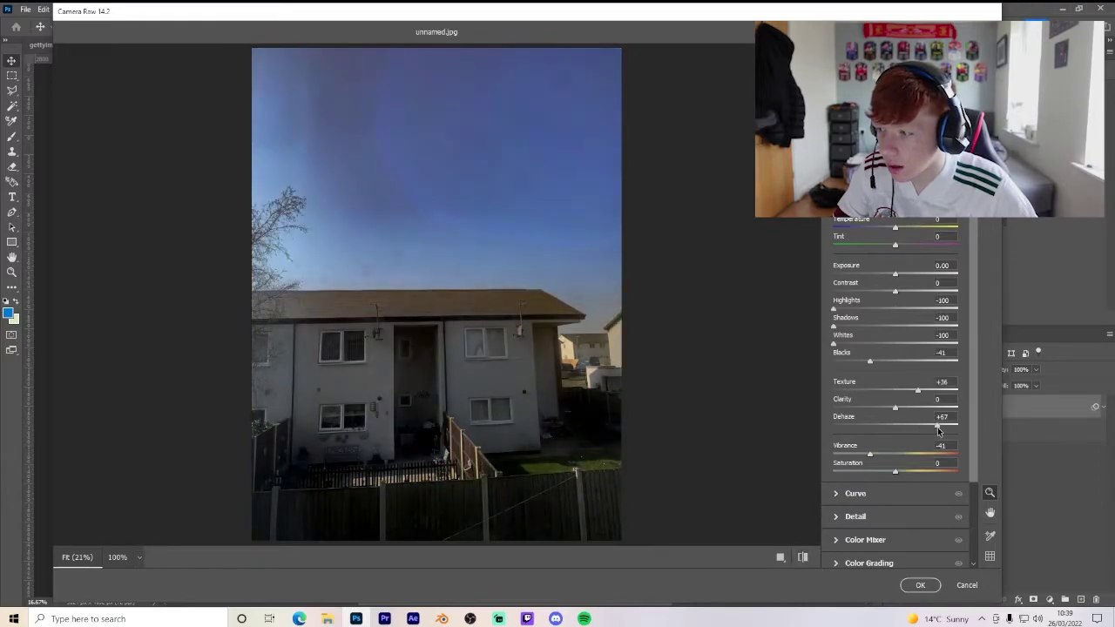
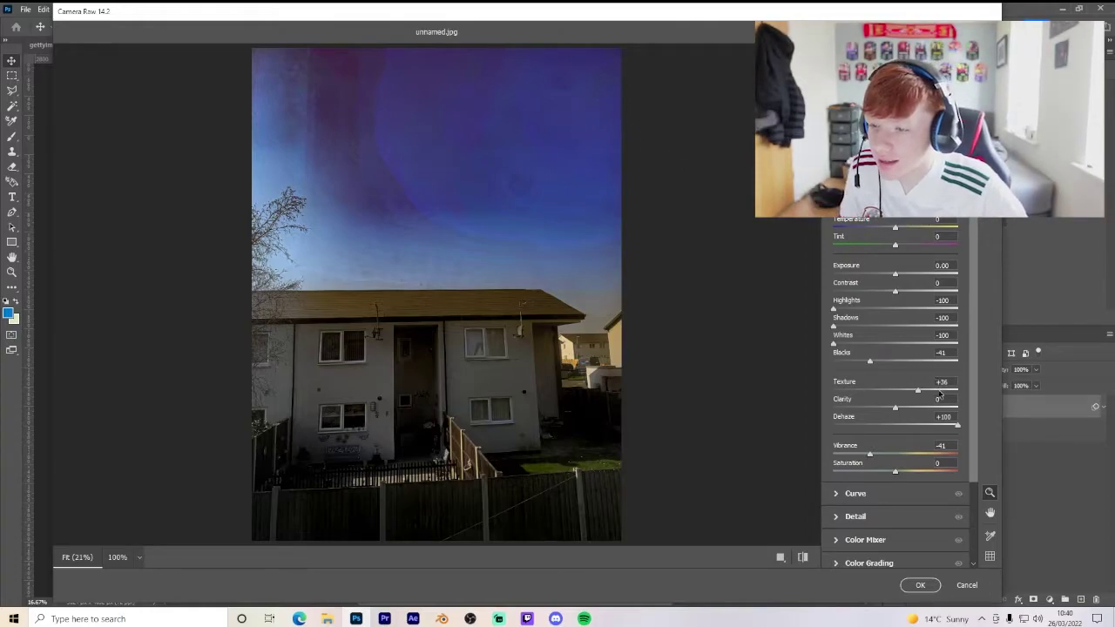
{"action": "left_click_drag", "start_coordinate": [894, 406], "coordinate": [959, 407]}
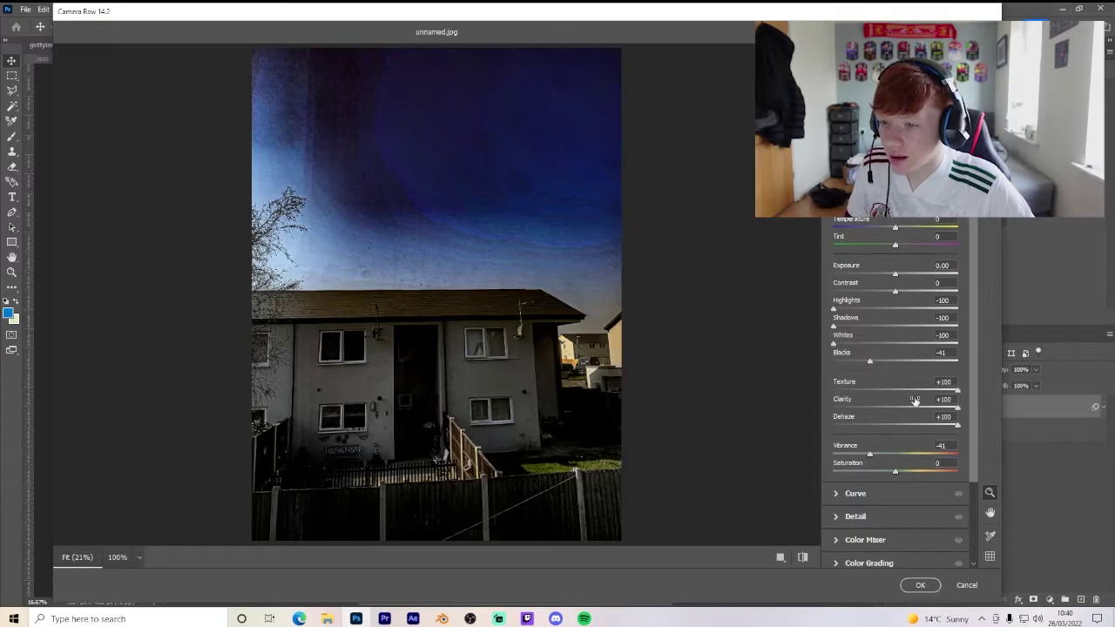
{"action": "left_click_drag", "start_coordinate": [903, 396], "coordinate": [899, 394]}
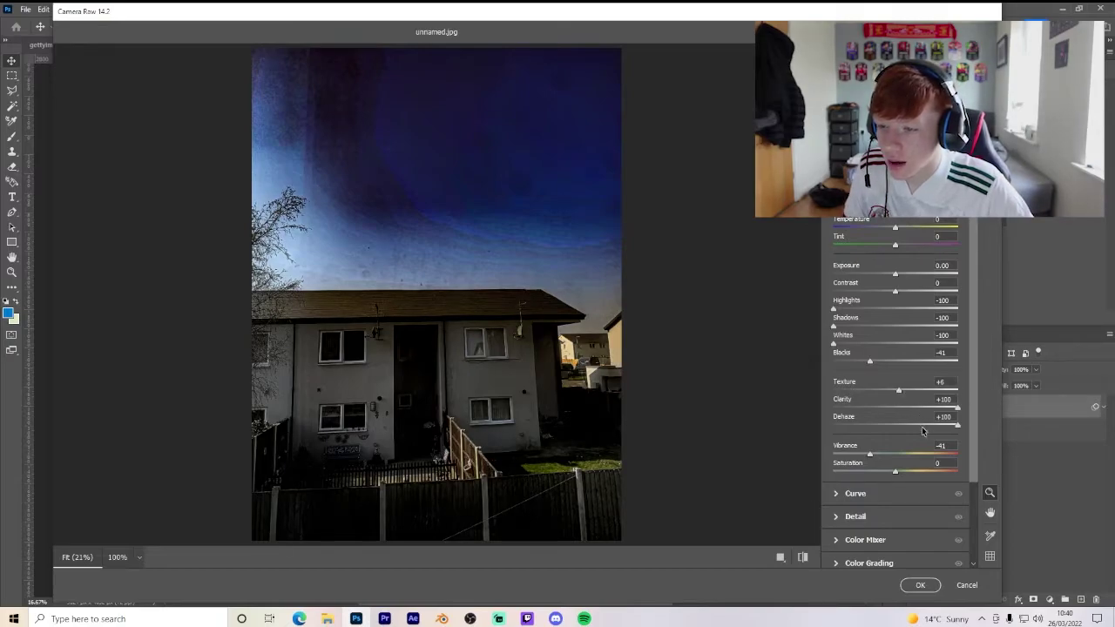
{"action": "left_click_drag", "start_coordinate": [922, 430], "coordinate": [901, 426]}
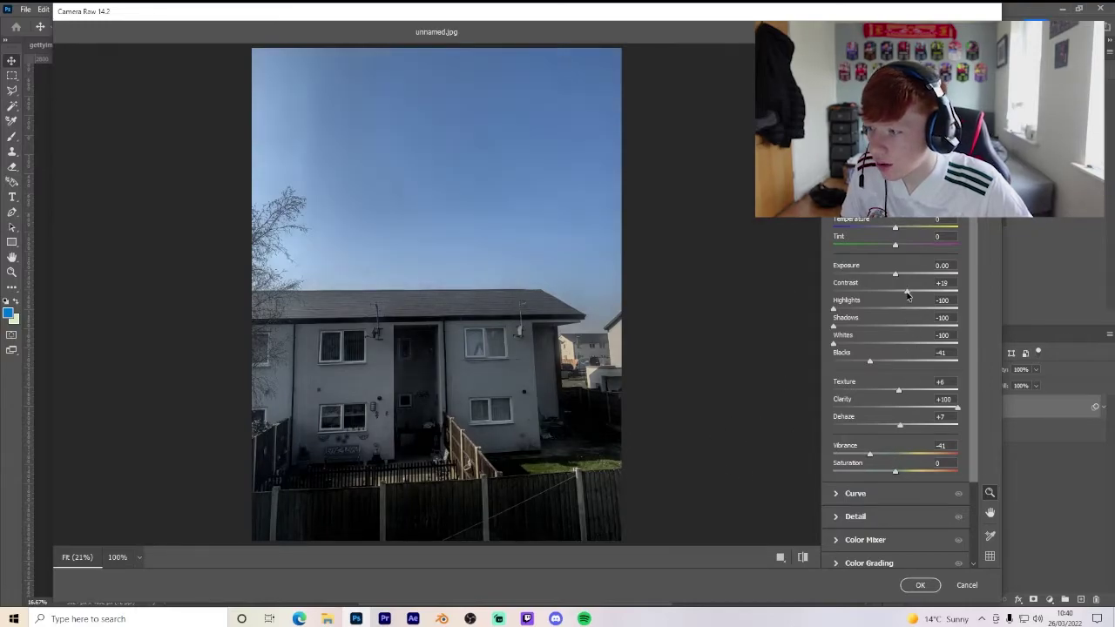
{"action": "left_click", "coordinate": [802, 559]}
{"action": "left_click", "coordinate": [802, 559]}
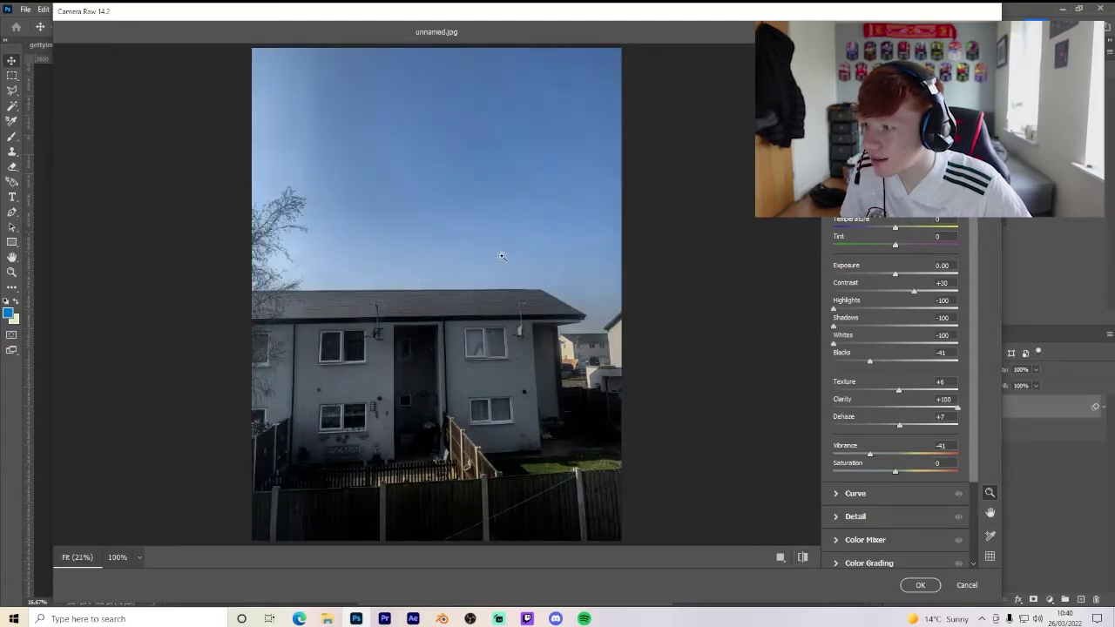
- Set Dehaze to -86 for a foggy look, compare it with the default settings and apply the filter
{"action": "left_click_drag", "start_coordinate": [892, 429], "coordinate": [842, 426]}
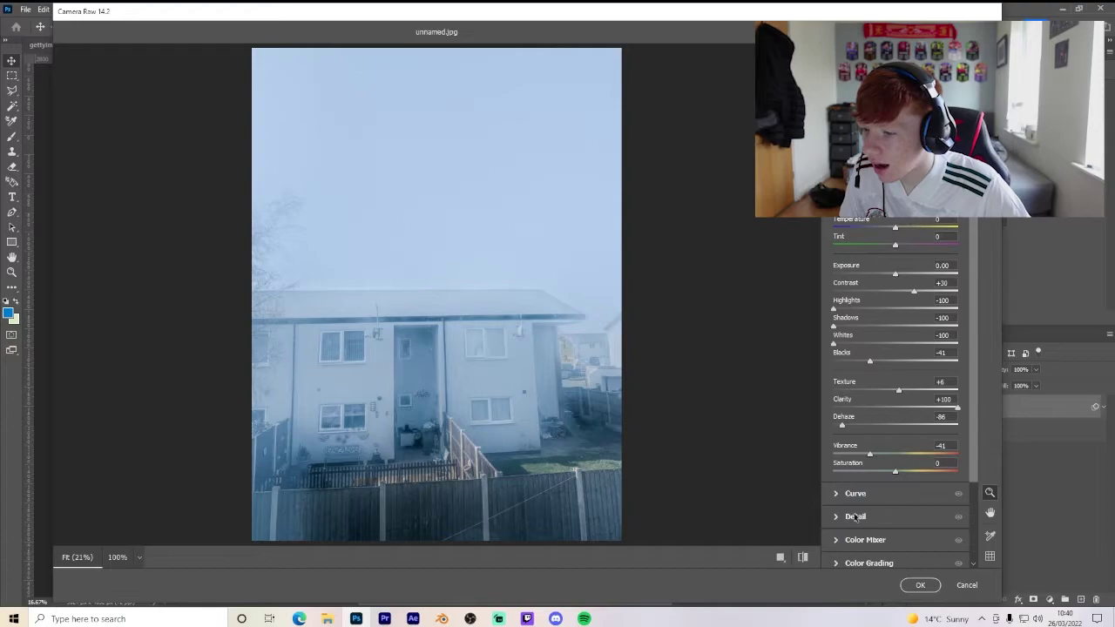
{"action": "left_click", "coordinate": [803, 558]}
{"action": "left_click", "coordinate": [803, 558]}
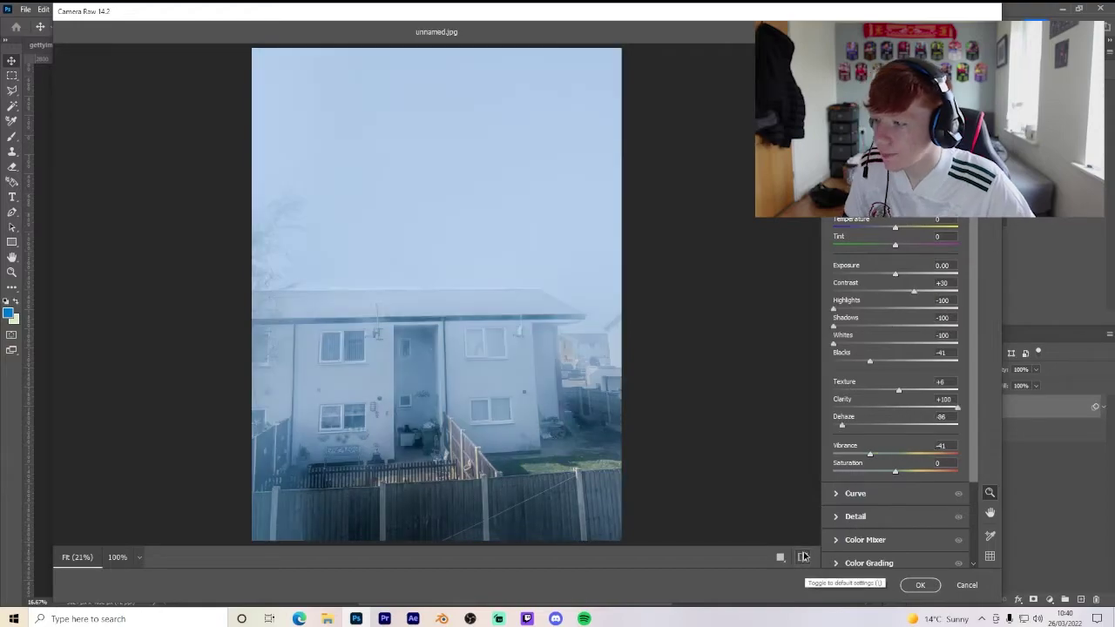
{"action": "left_click", "coordinate": [920, 585]}
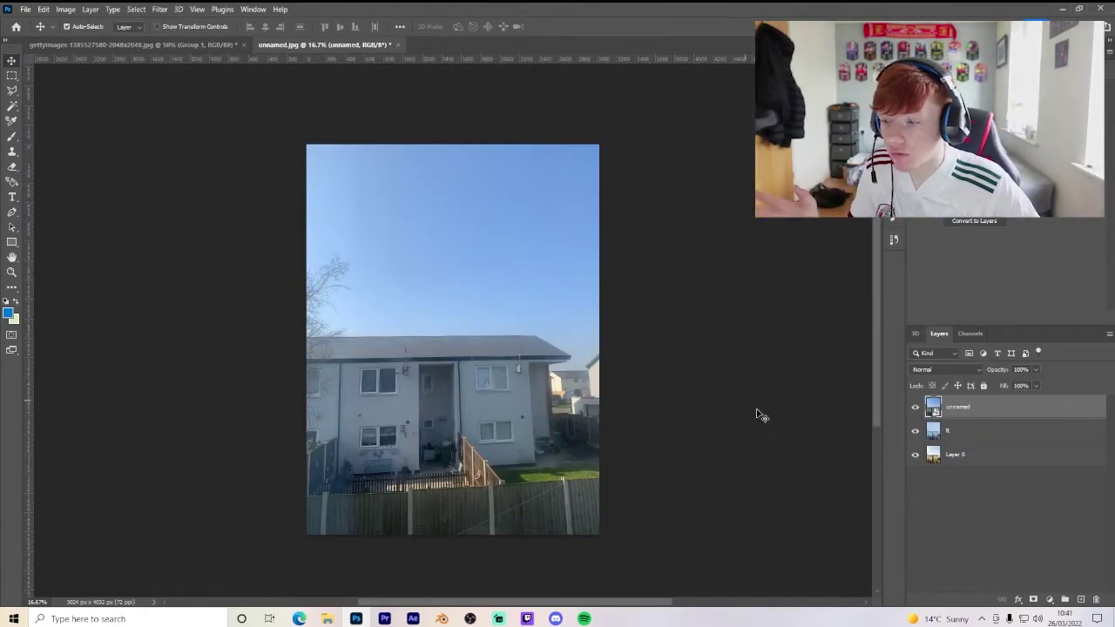
- Toggle the visibility of the unnamed and R layers to compare the original house photo with both edited versions
{"action": "left_click", "coordinate": [917, 409]}
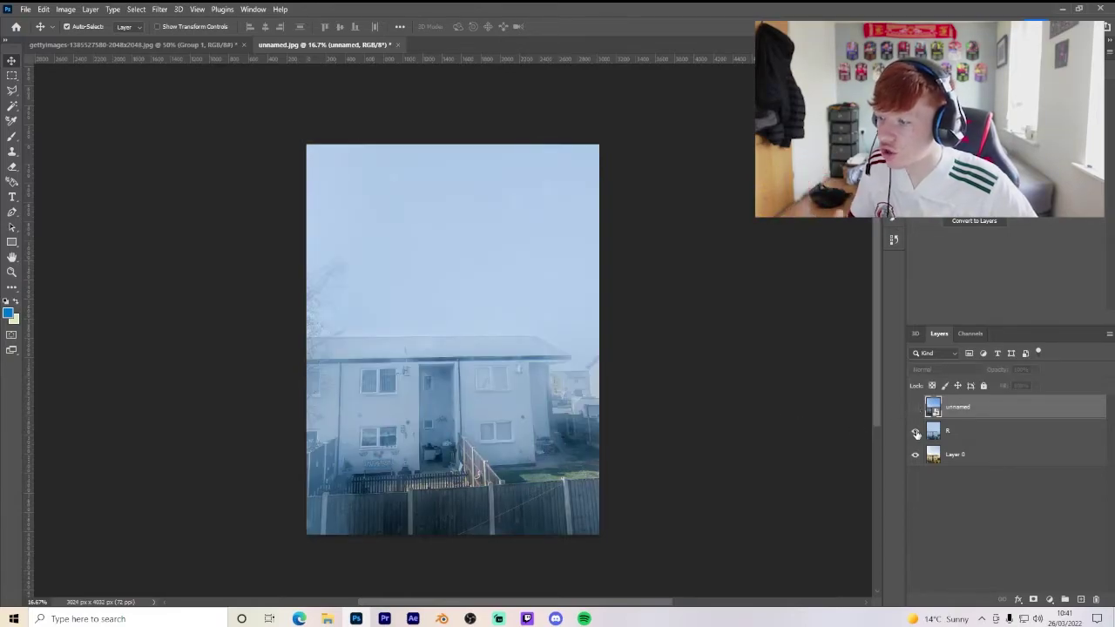
{"action": "left_click", "coordinate": [915, 433]}
{"action": "left_click", "coordinate": [915, 433]}
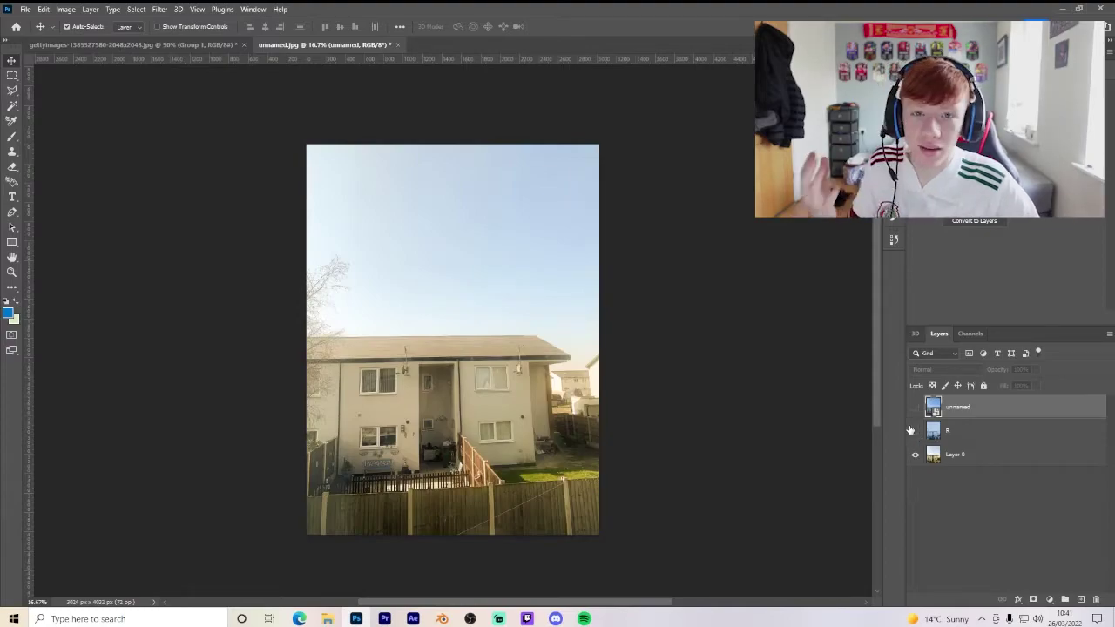
{"action": "left_click", "coordinate": [915, 407]}
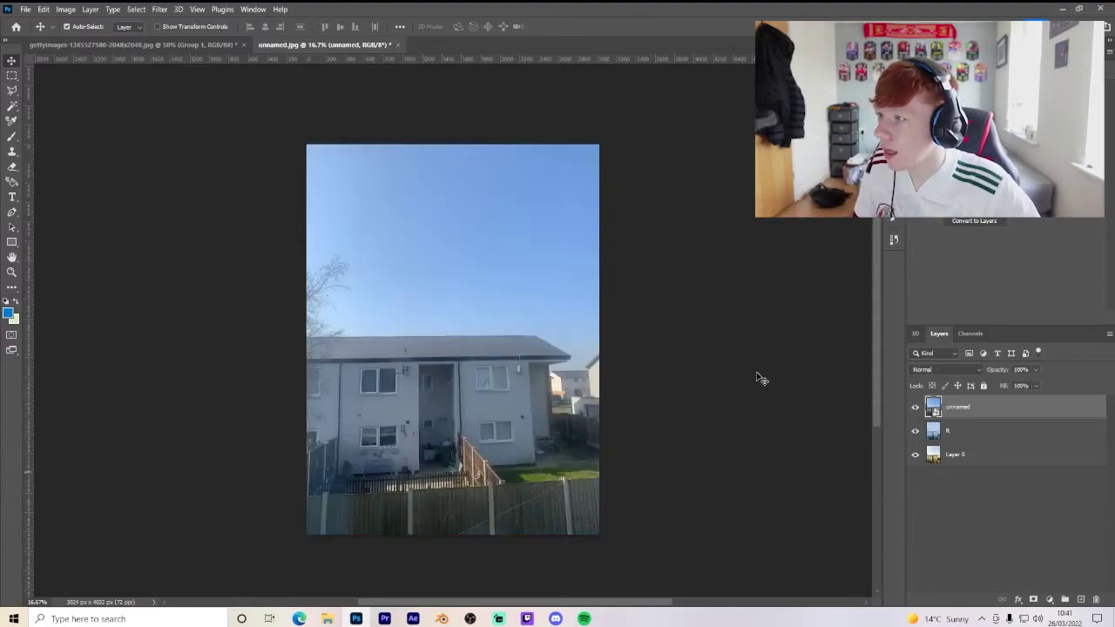
{"action": "left_click", "coordinate": [78, 44]}
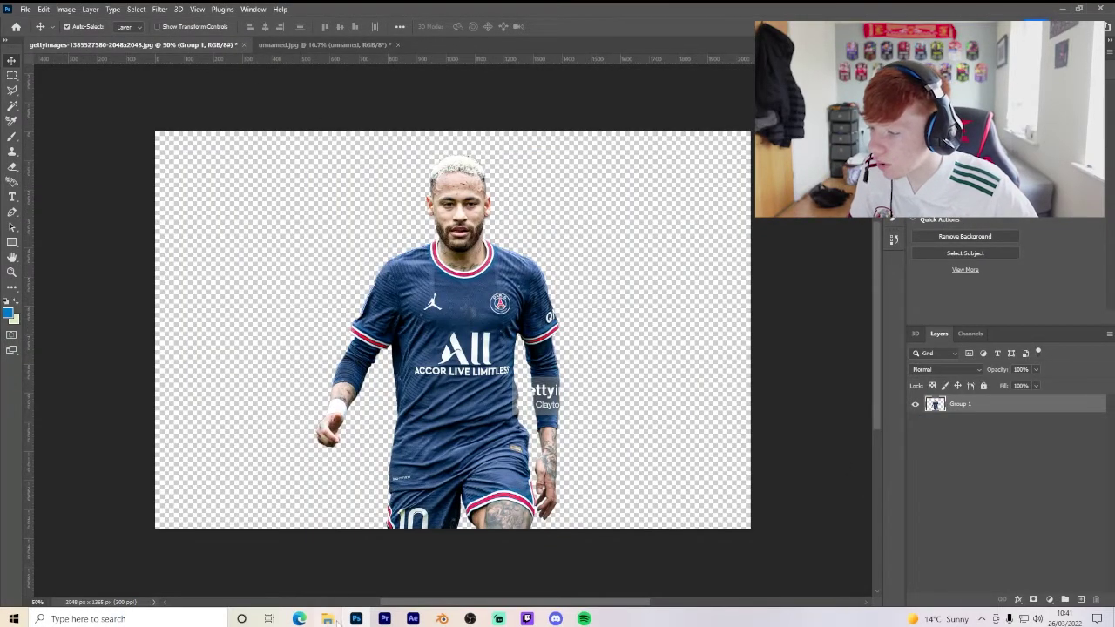
{"action": "left_click", "coordinate": [328, 619]}
{"action": "left_click_drag", "start_coordinate": [598, 246], "coordinate": [640, 263]}
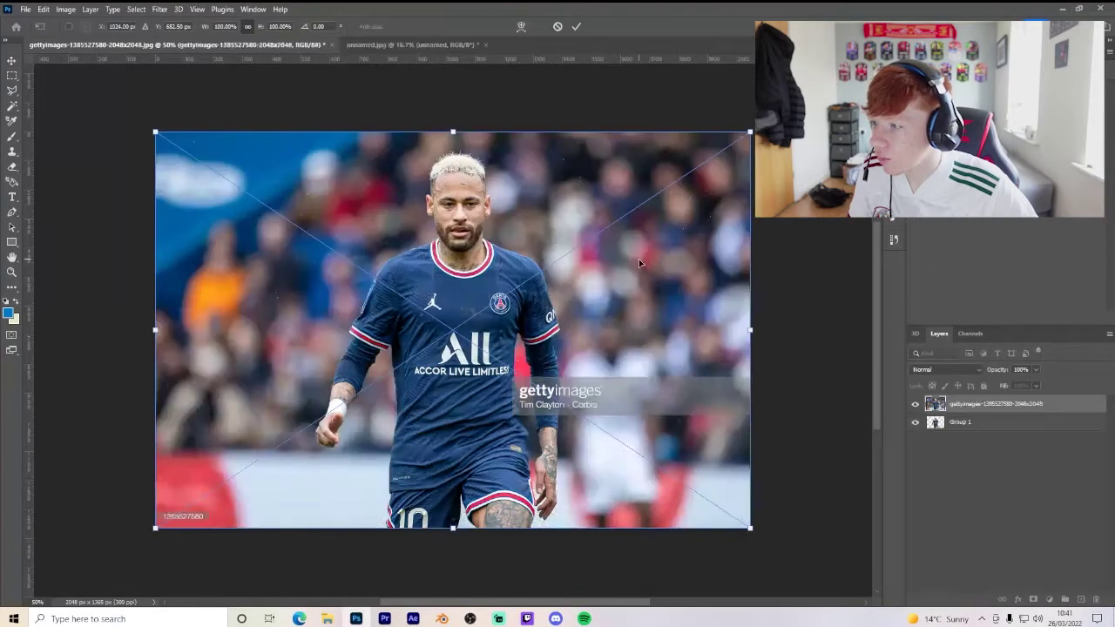
{"action": "left_click", "coordinate": [575, 26]}
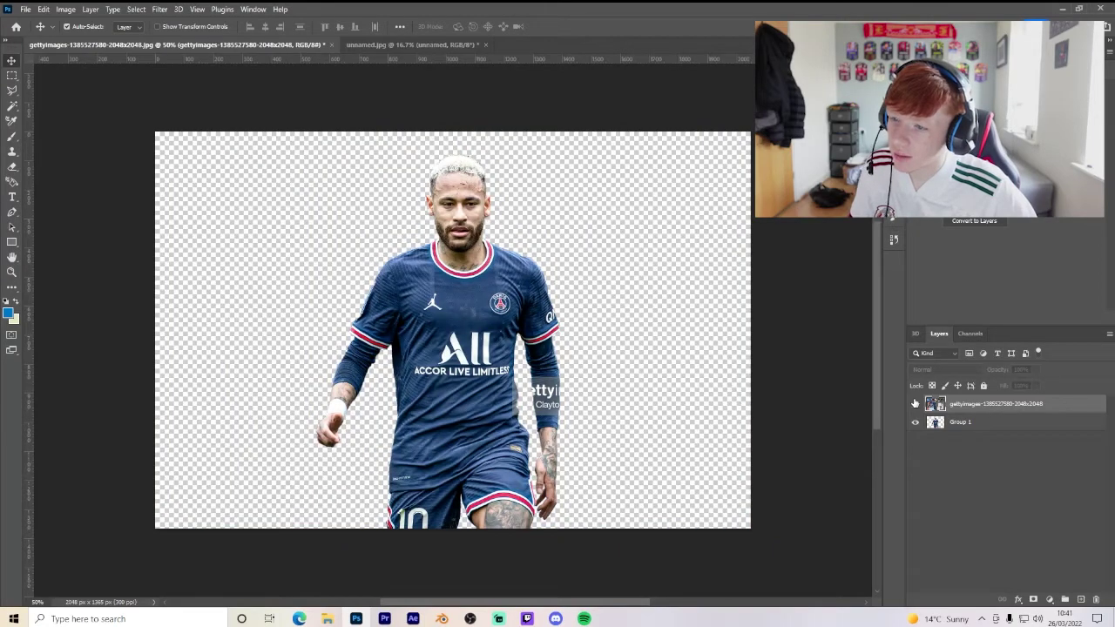
- Arrange Group 1 above the original footballer photo and toggle its visibility to compare the edited cutout with the original
{"action": "key", "text": "ctrl+z"}
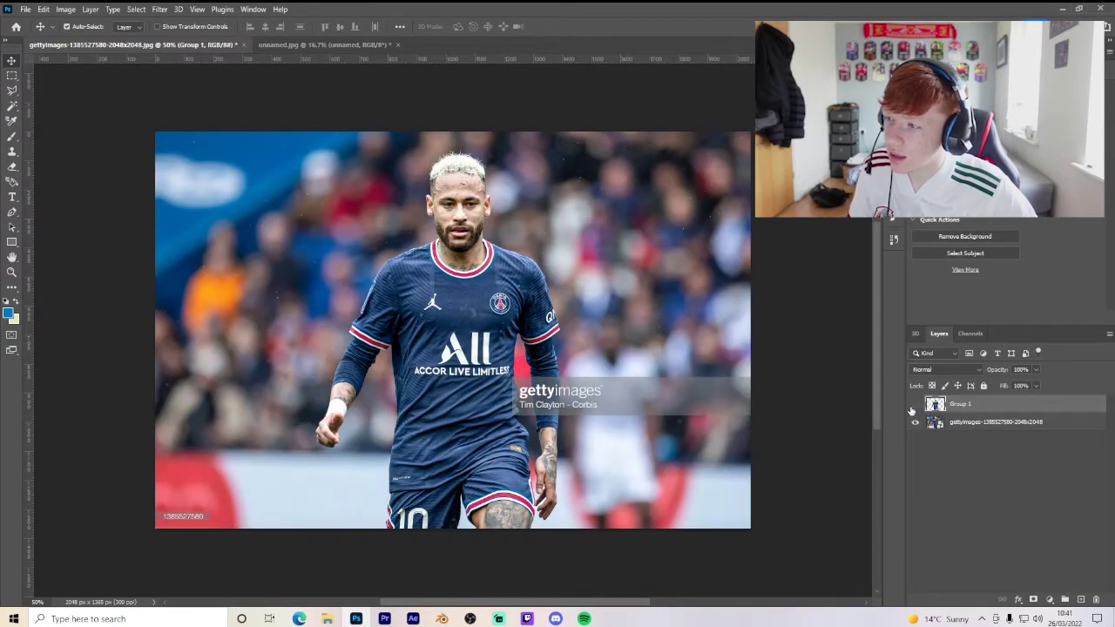
{"action": "left_click", "coordinate": [914, 405]}
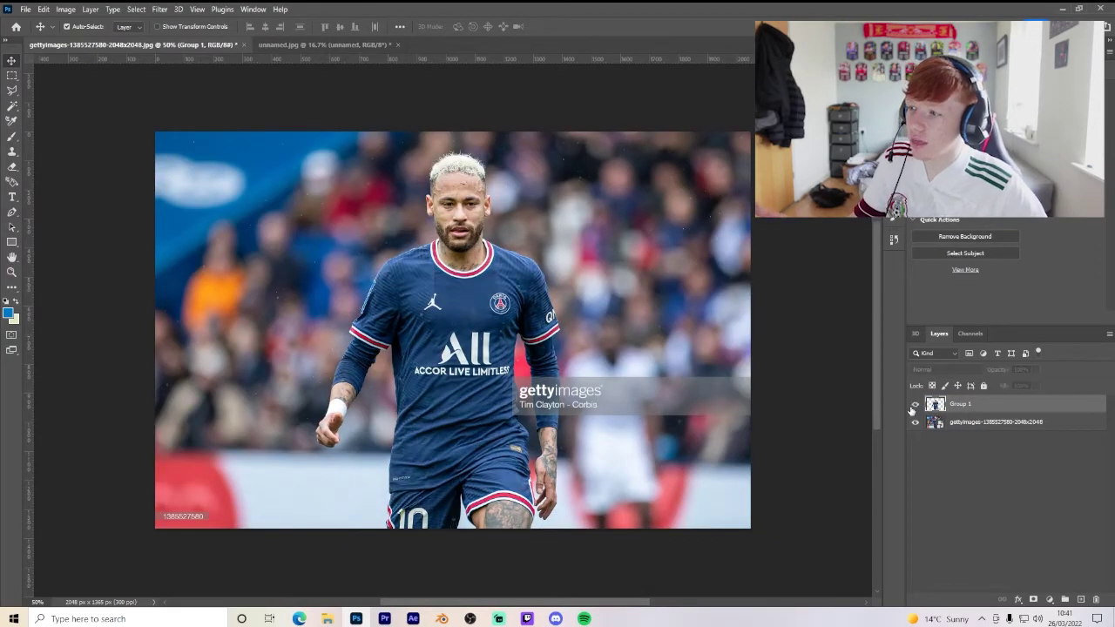
{"action": "left_click", "coordinate": [914, 405]}
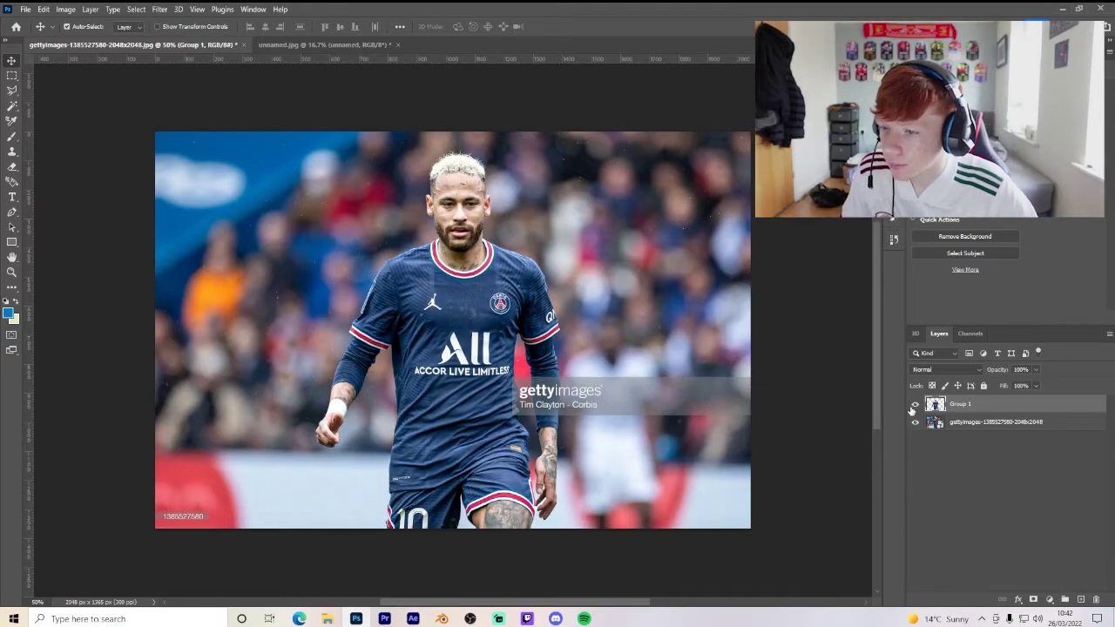